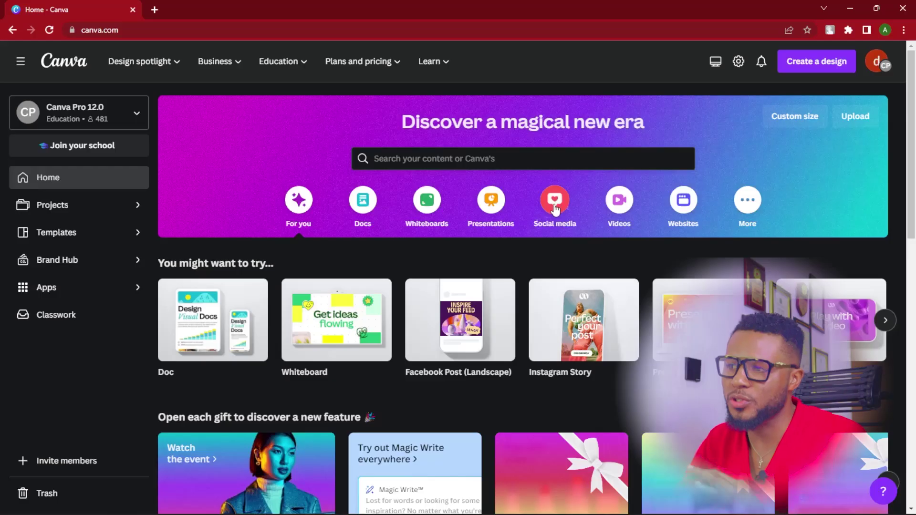
- Show the Social media design types on the Canva home page
left_click(554, 202)
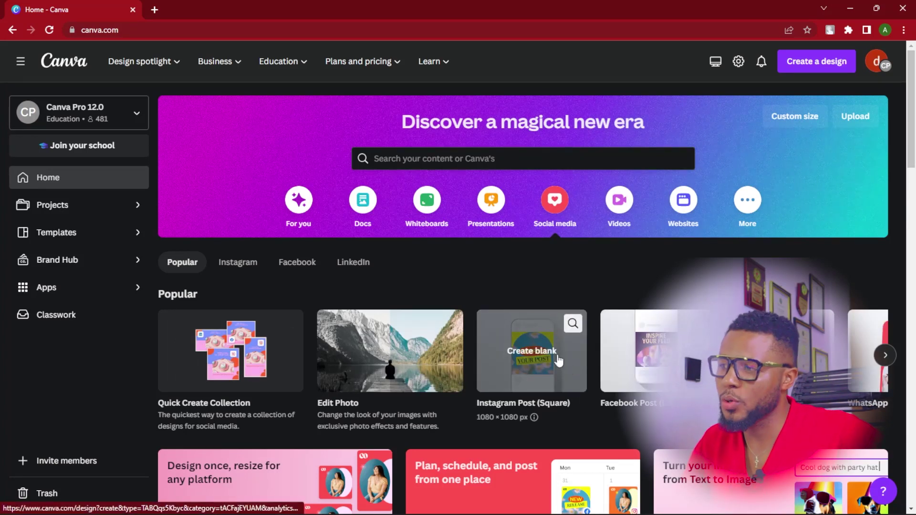
- Create a blank Instagram Post (Square) design
scroll(559, 361, "down", 1)
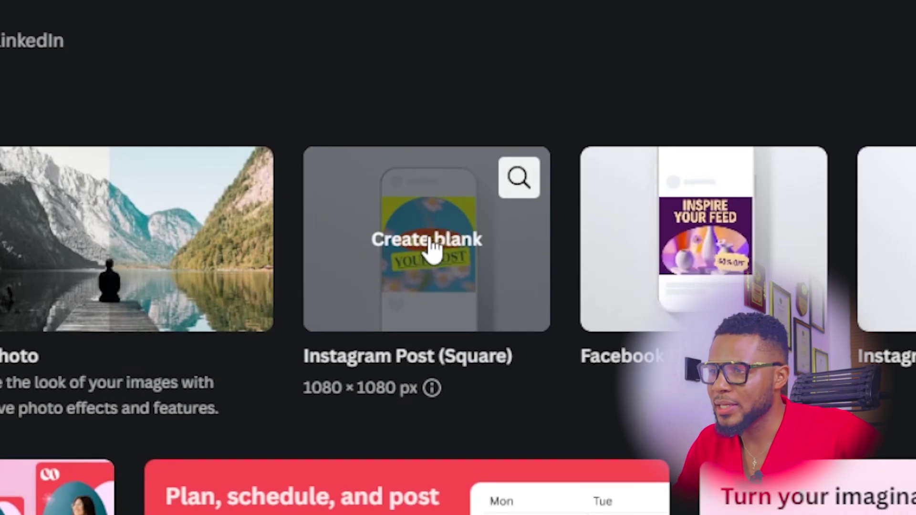
left_click(431, 245)
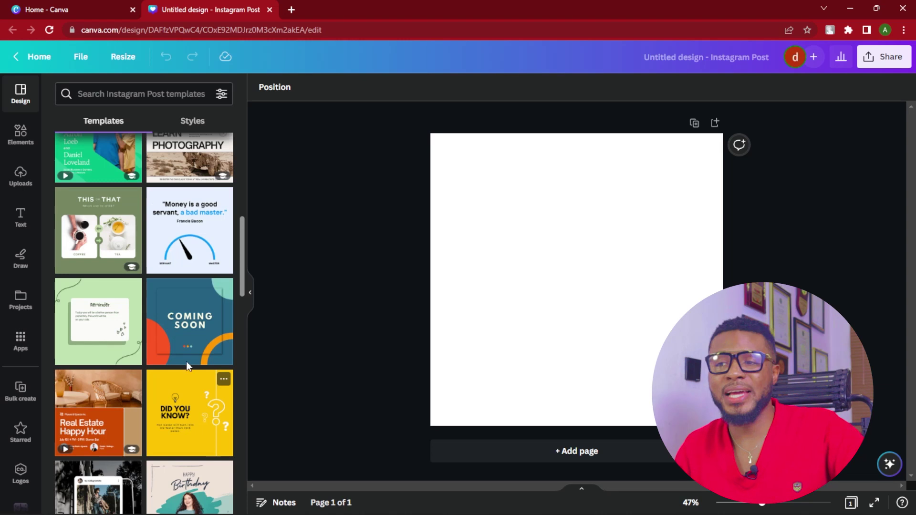
- Apply the Online Learning Course template from the Templates panel to the blank post
scroll(184, 301, "down", 1)
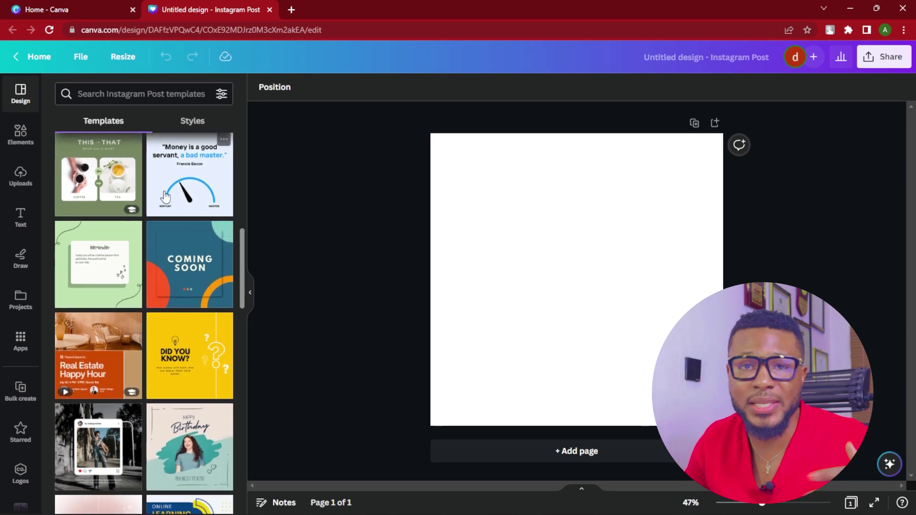
scroll(112, 325, "down", 5)
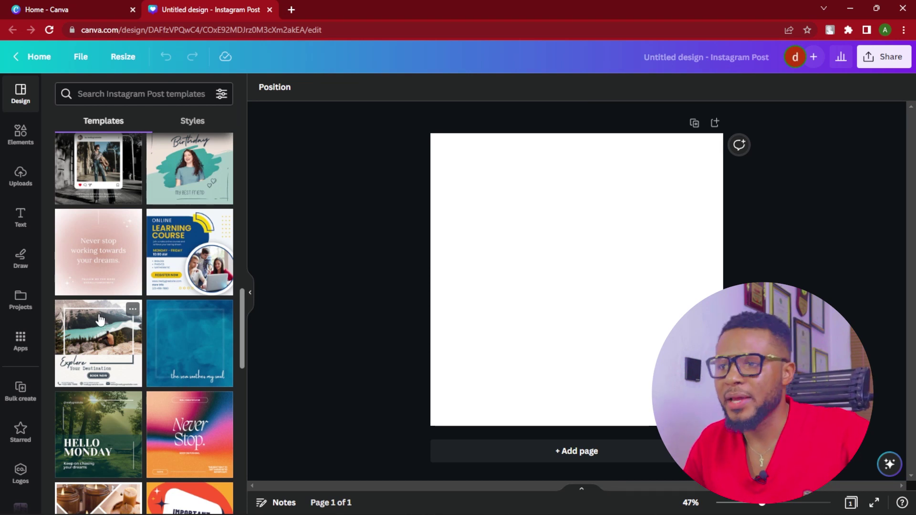
scroll(167, 248, "up", 2)
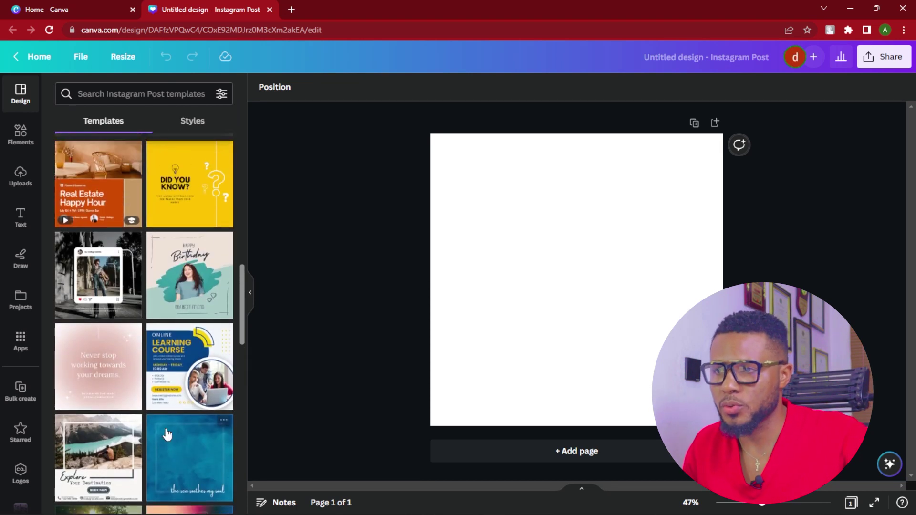
left_click(180, 374)
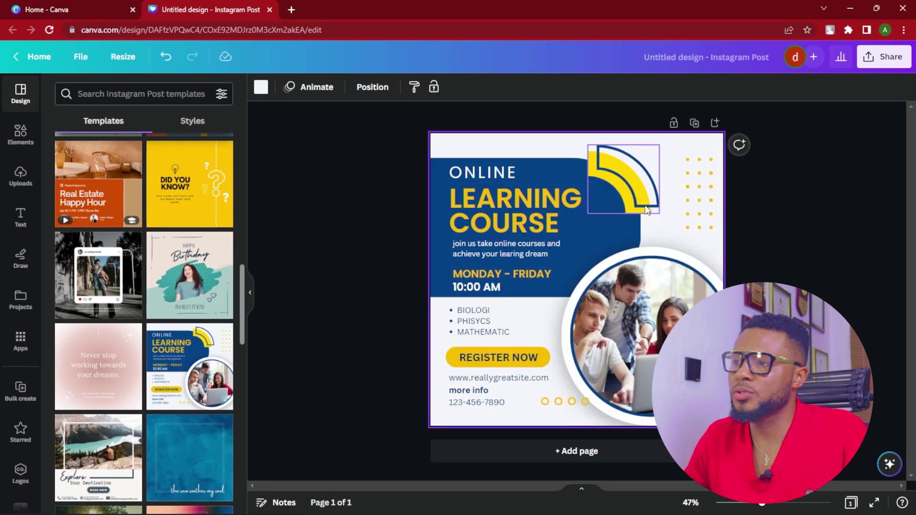
left_click(700, 187)
- Delete the top-right dotted grid and the yellow dot row beside the phone number
key("Delete")
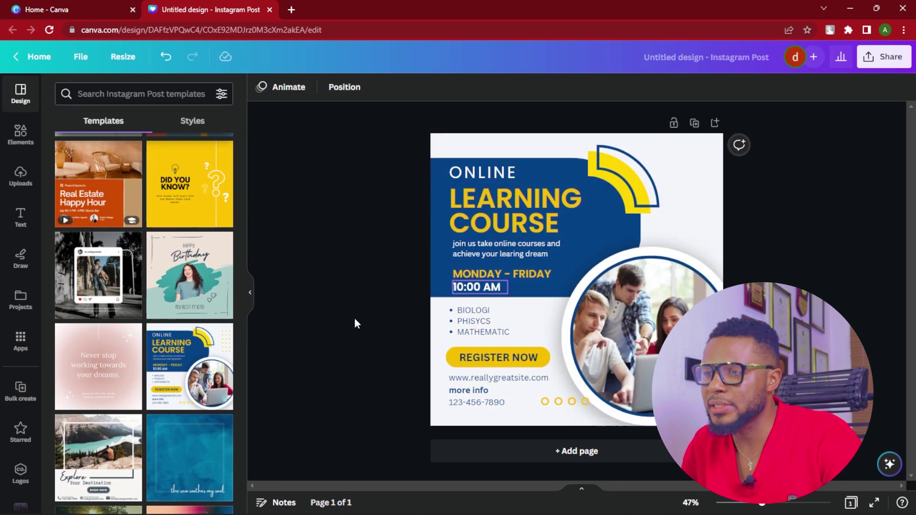
left_click(563, 400)
key("Delete")
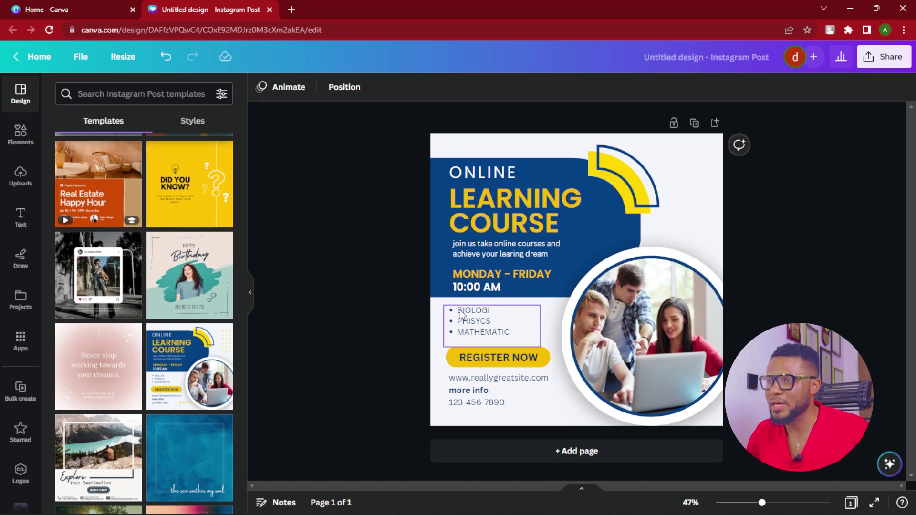
key("ctrl+z")
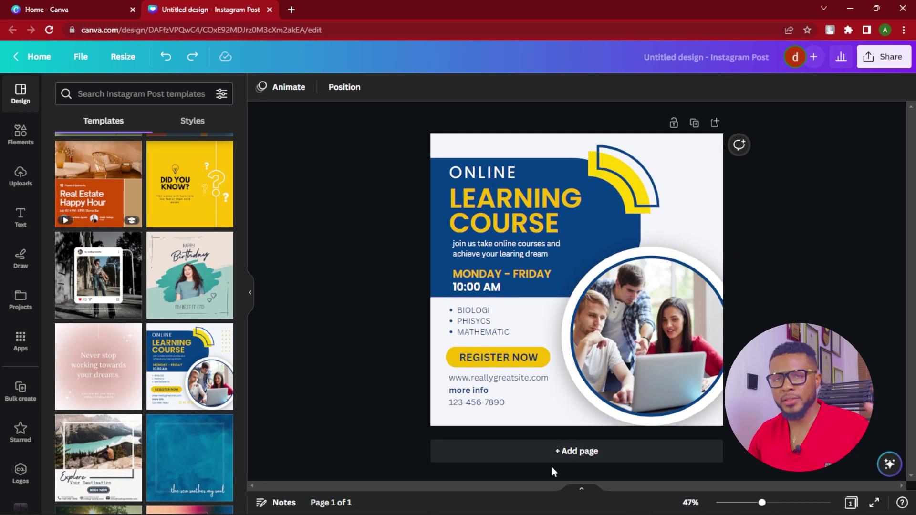
left_click(433, 199)
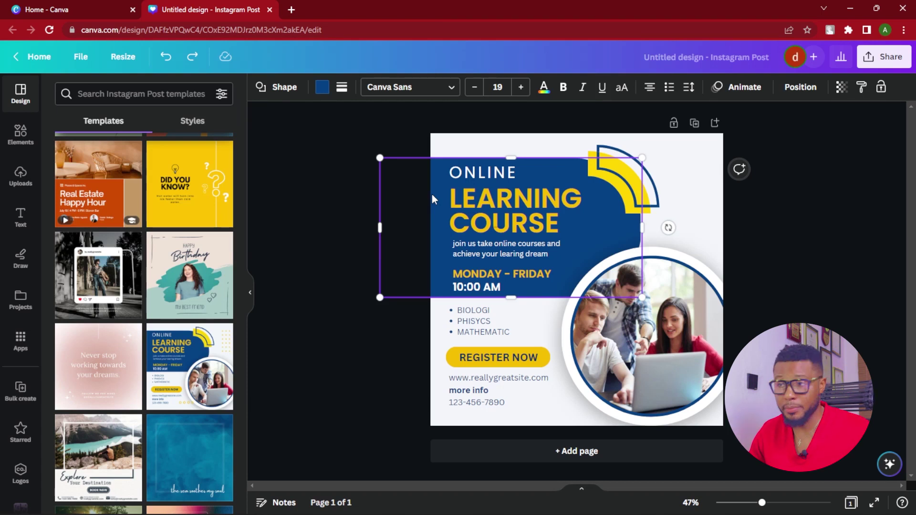
- Recolour the blue headline panel to dark teal #12525D with the custom colour picker
left_click(323, 89)
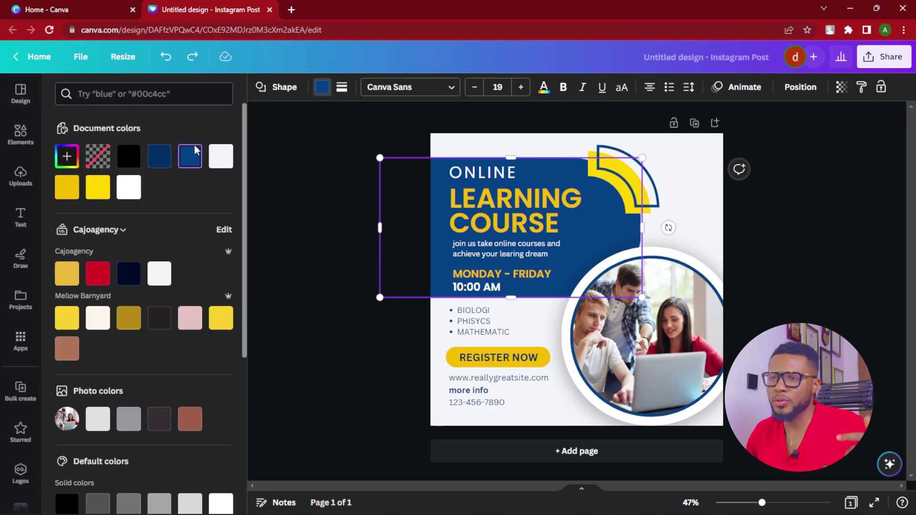
left_click(68, 156)
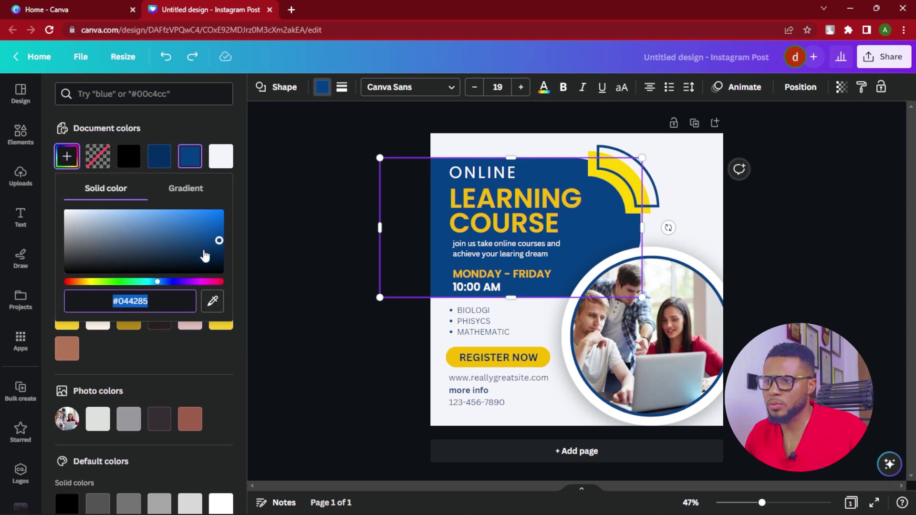
left_click_drag(157, 282, 68, 280)
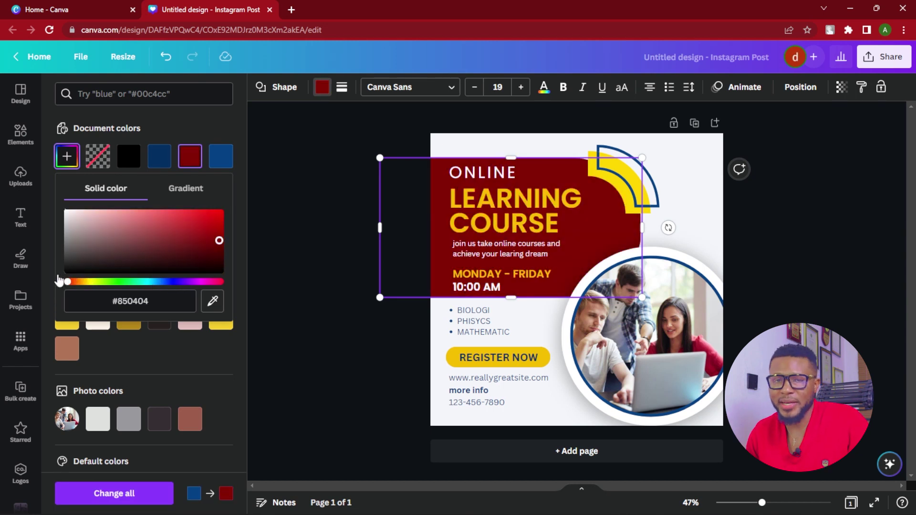
left_click_drag(67, 281, 189, 288)
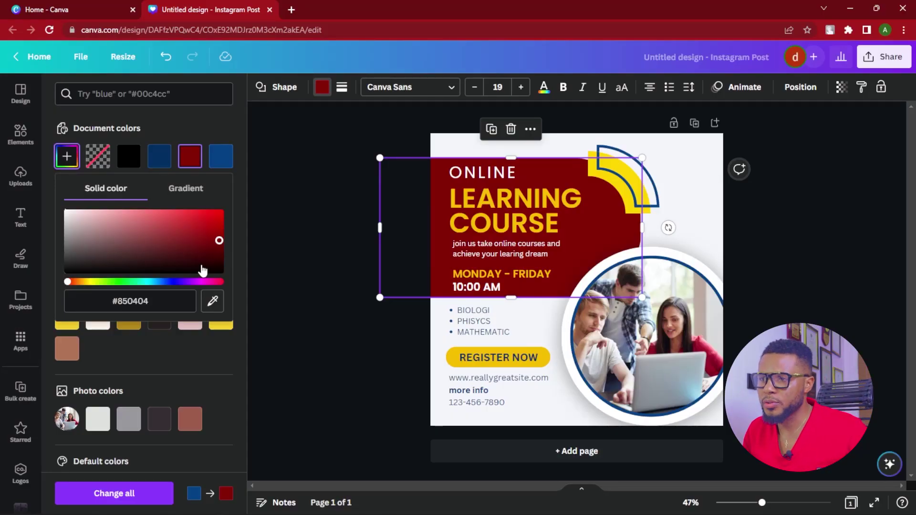
left_click_drag(217, 243, 198, 284)
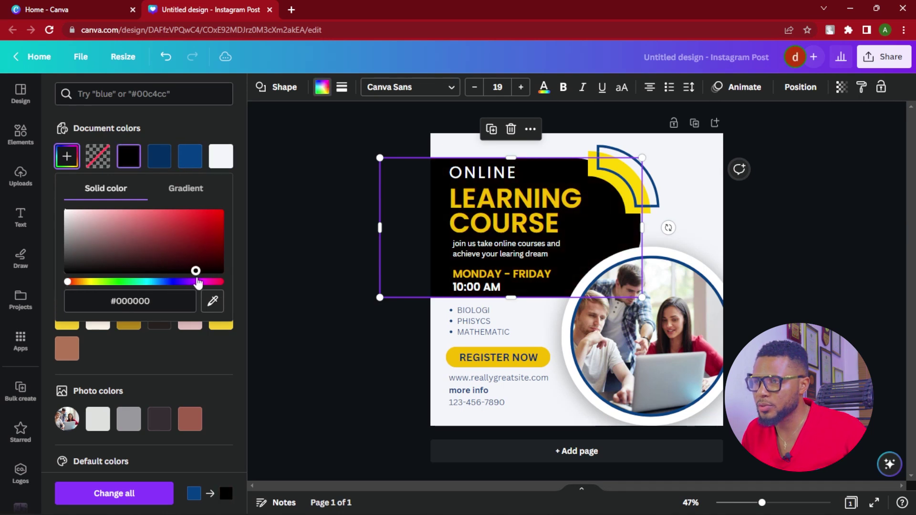
left_click_drag(129, 280, 196, 250)
left_click_drag(203, 282, 142, 284)
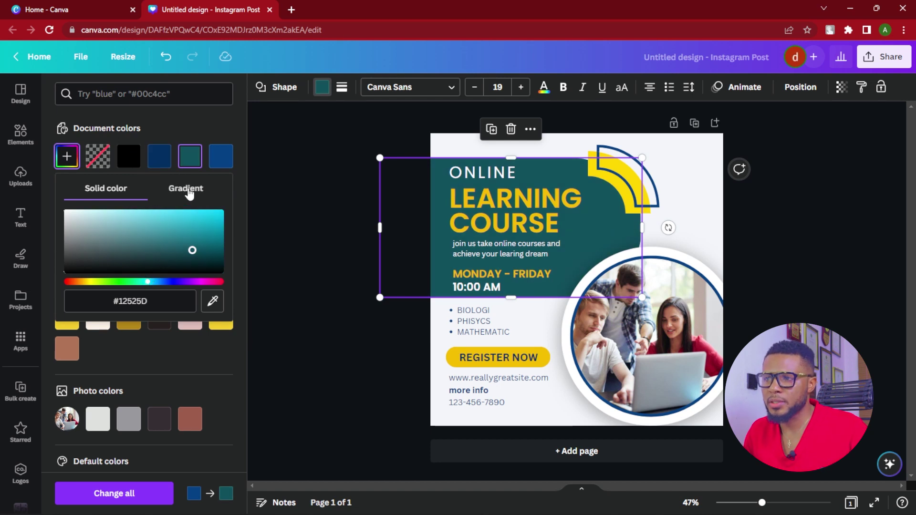
left_click(190, 193)
- Try several gradient directions and colours on the headline panel
left_click(111, 291)
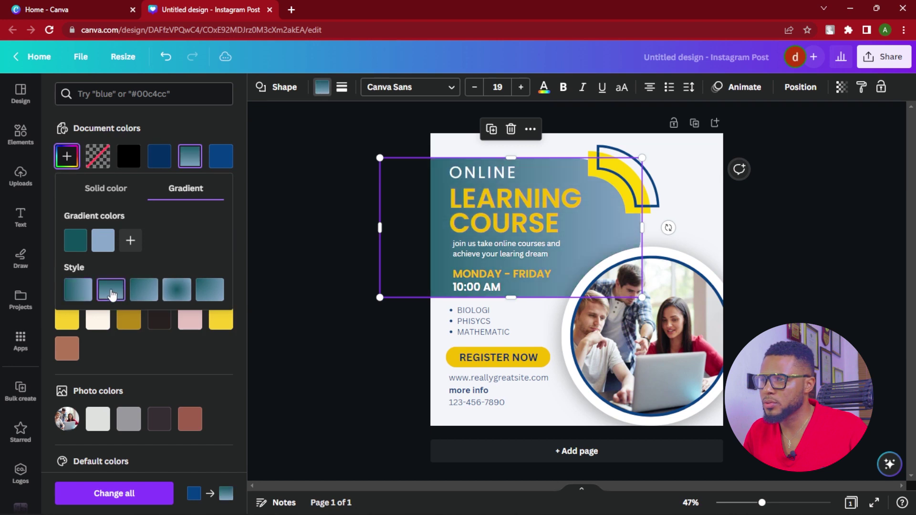
left_click(144, 290)
left_click(176, 289)
left_click(210, 290)
left_click(77, 289)
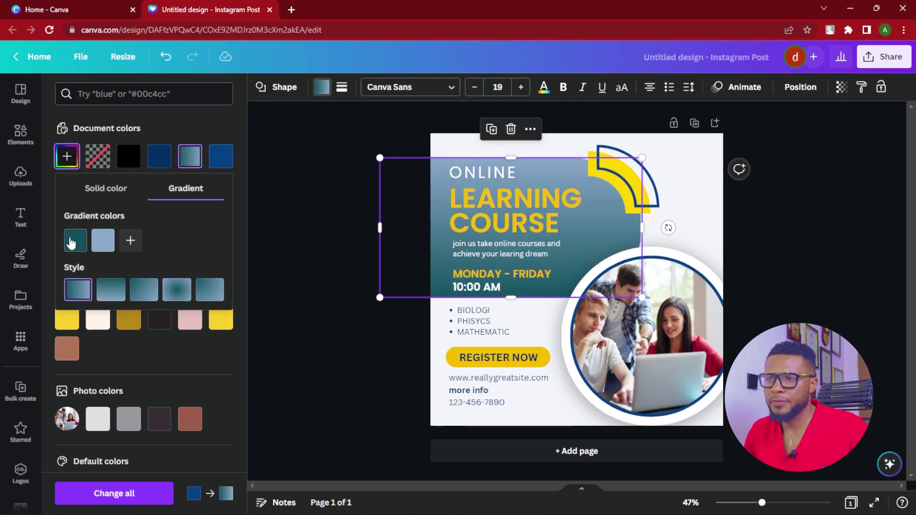
left_click(77, 241)
left_click(190, 156)
left_click(190, 156)
- Return the headline panel to a solid fill in darker teal #0B424B
left_click(106, 189)
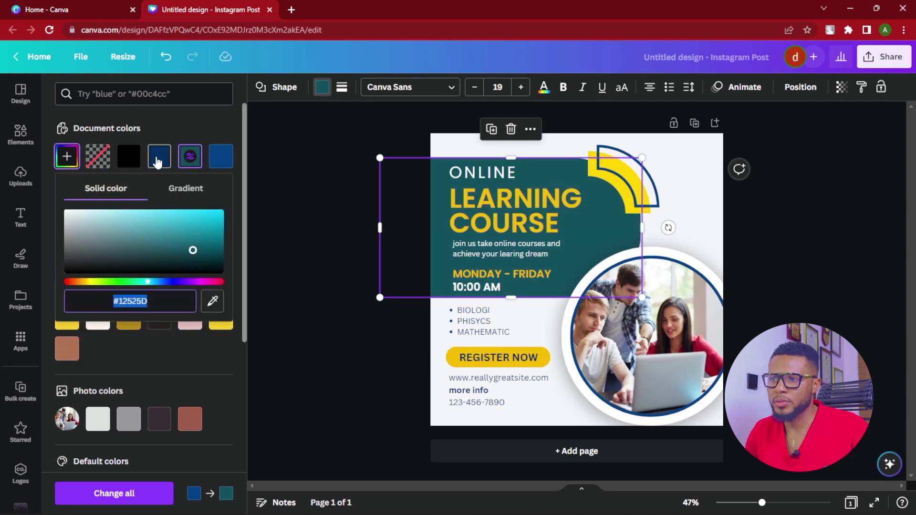
mouse_move(210, 257)
left_mouse_down()
mouse_move(192, 245)
mouse_move(201, 254)
left_mouse_up()
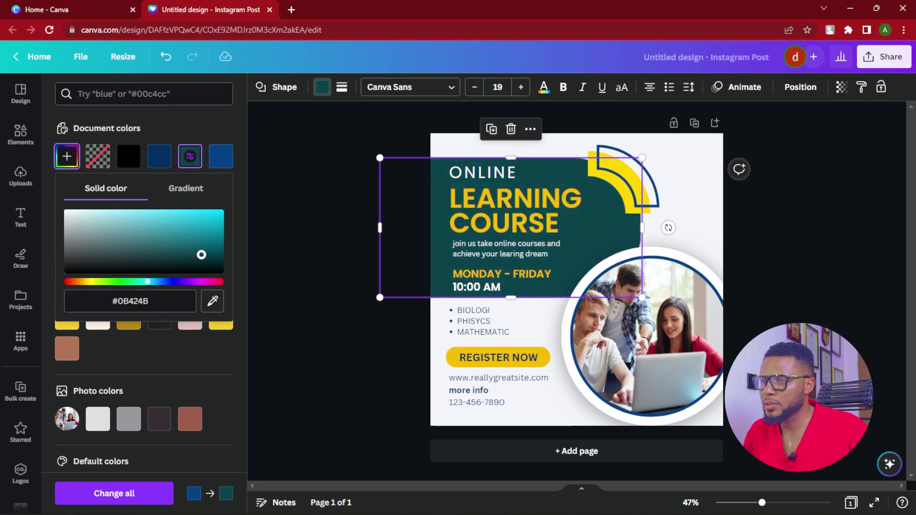
left_click(343, 180)
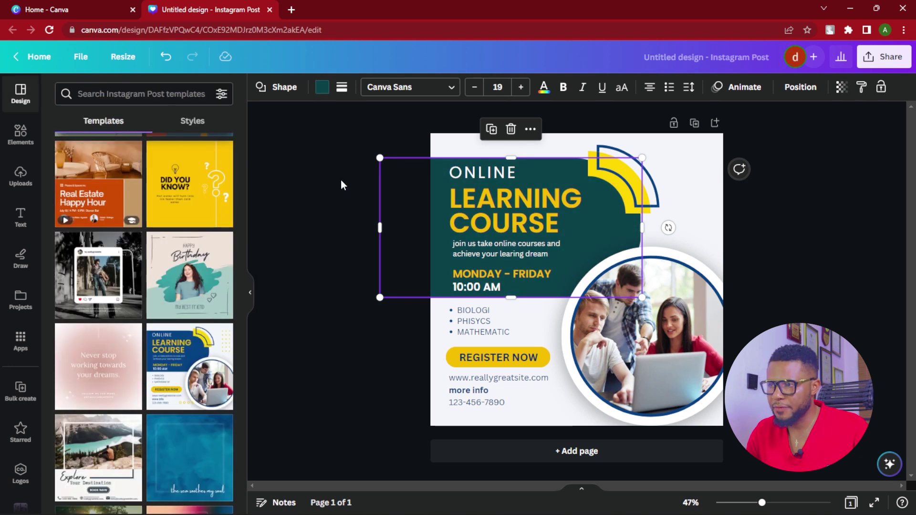
left_click(341, 179)
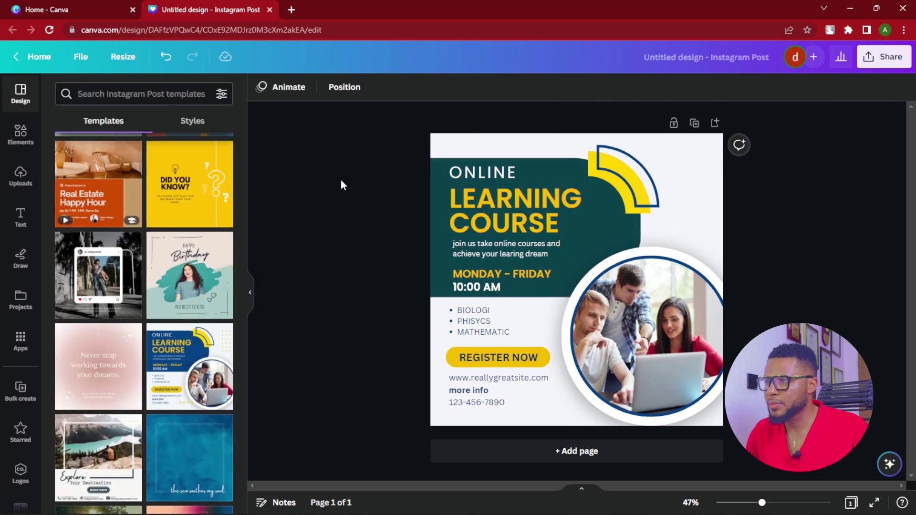
- Give the ONLINE heading the document yellow swatch and make it bold
left_click(494, 173)
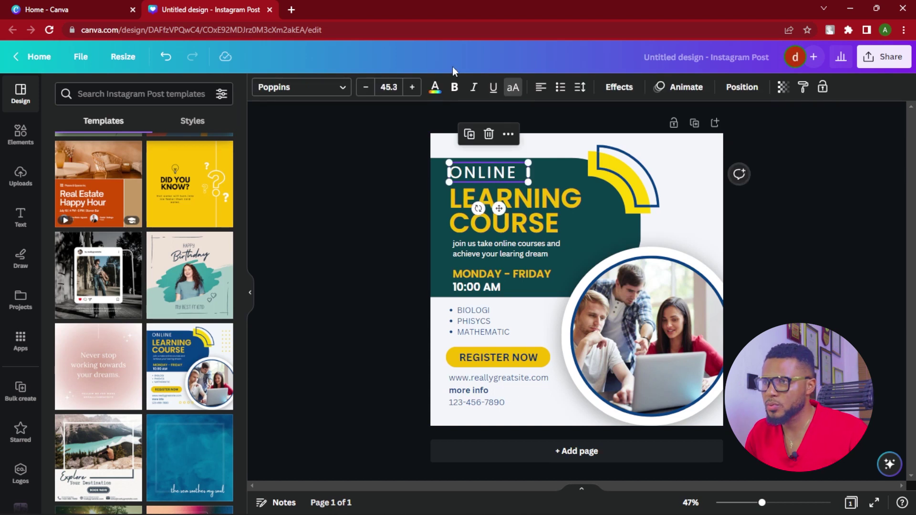
left_click(435, 88)
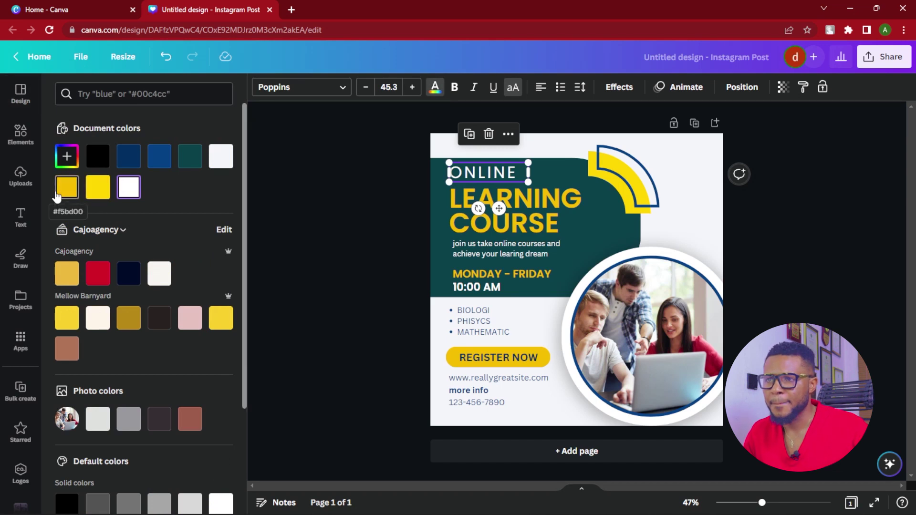
left_click(66, 156)
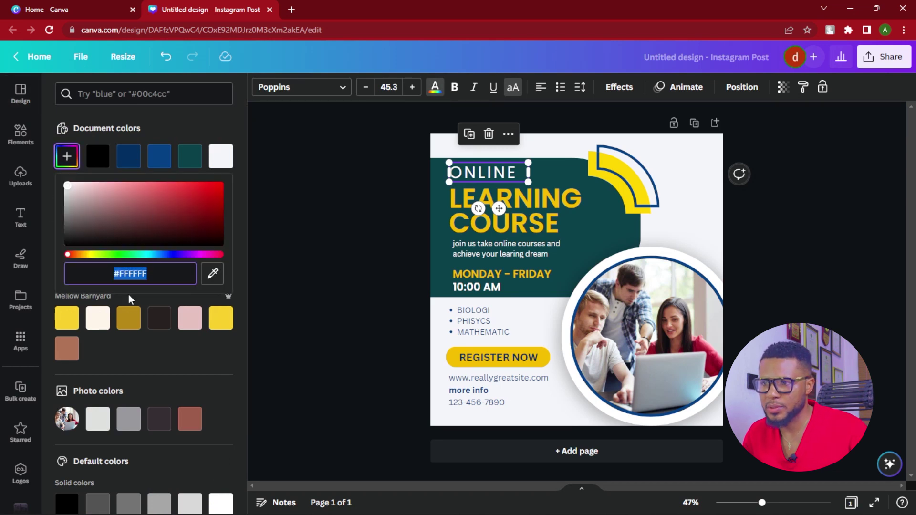
left_click_drag(70, 259, 176, 255)
left_click(166, 190)
left_click(142, 258)
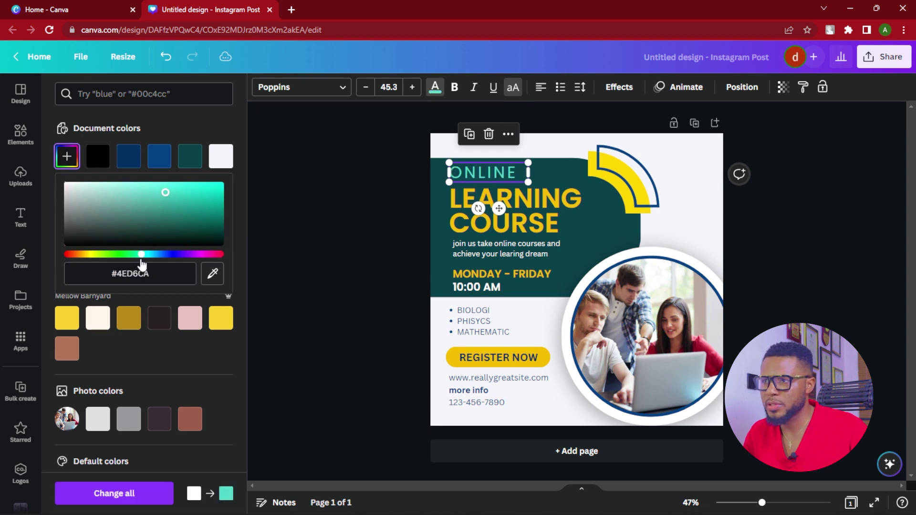
left_click_drag(132, 266, 83, 269)
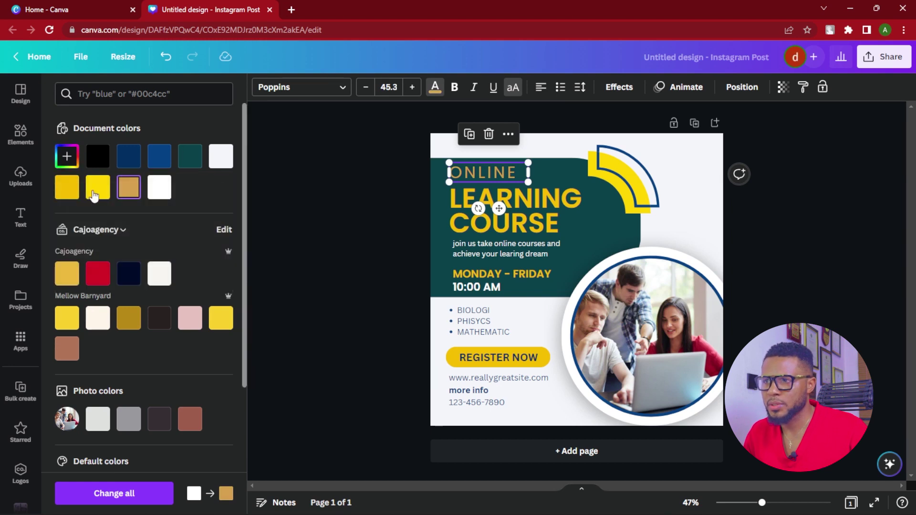
left_click(92, 195)
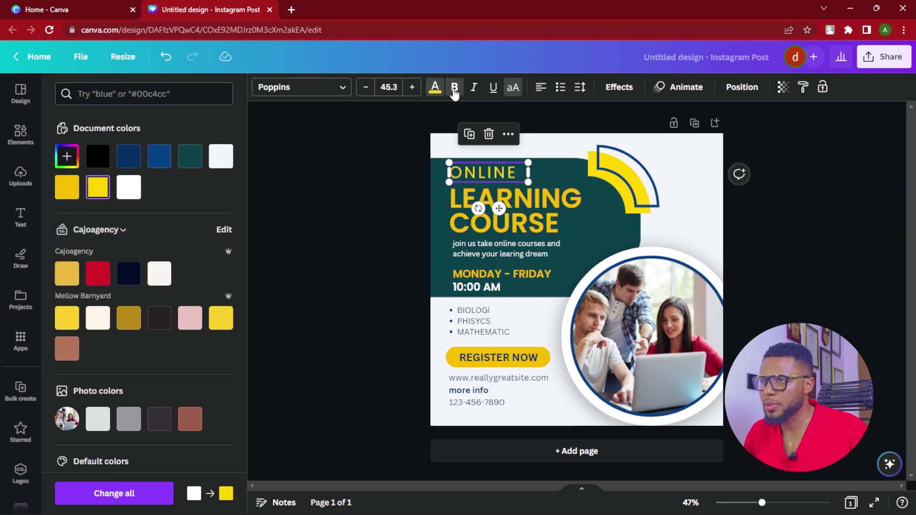
left_click(454, 91)
- Turn the LEARNING COURSE headline white
left_click(561, 205)
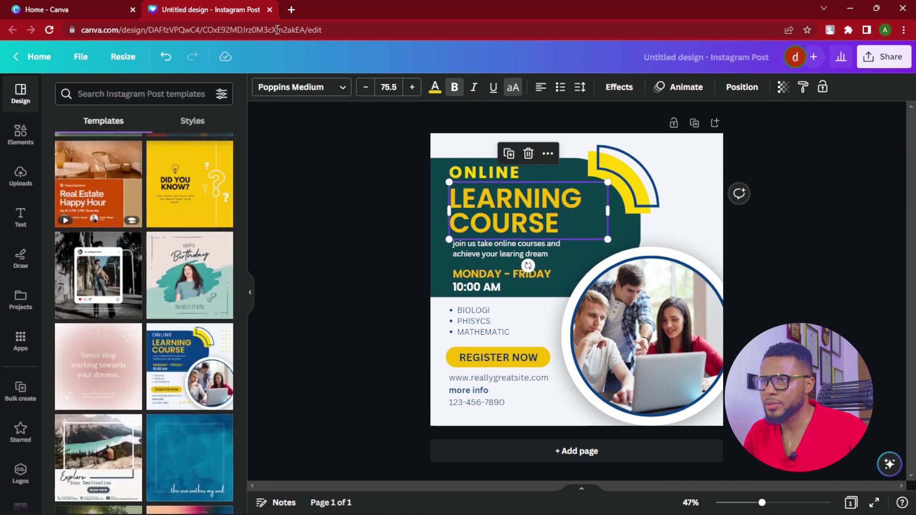
left_click(434, 89)
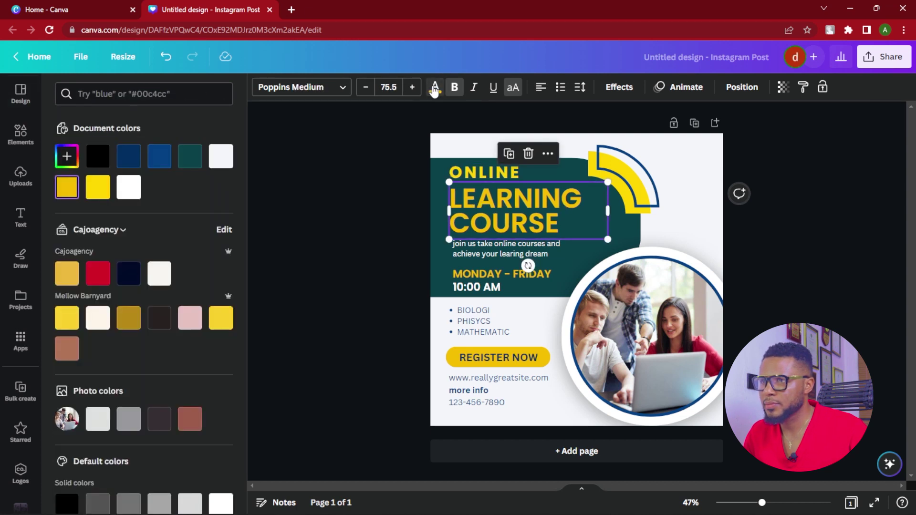
left_click(139, 187)
left_click(356, 209)
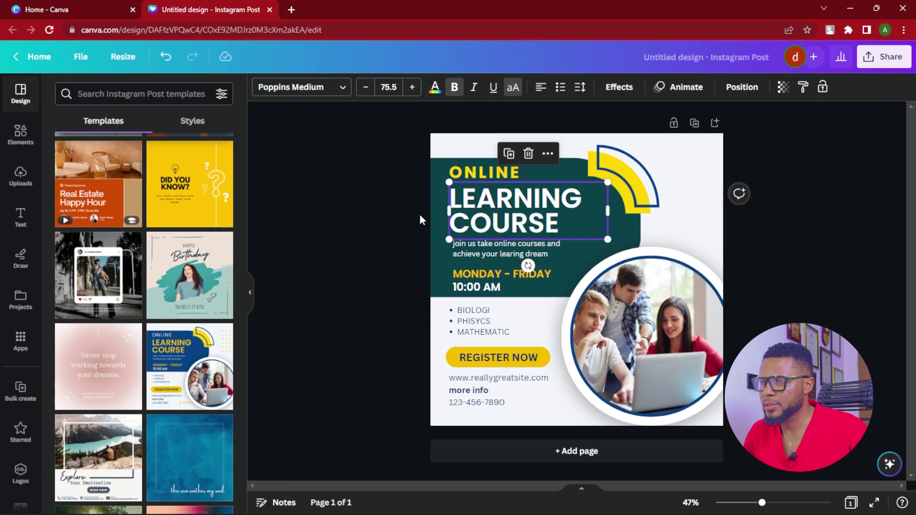
- Make the tagline text beneath the headline bold yellow
left_click(514, 257)
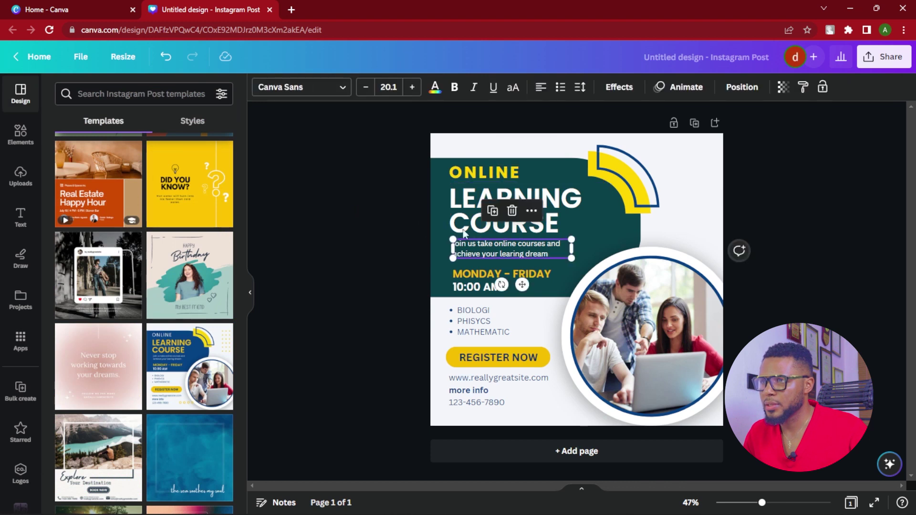
left_click(434, 88)
left_click(98, 187)
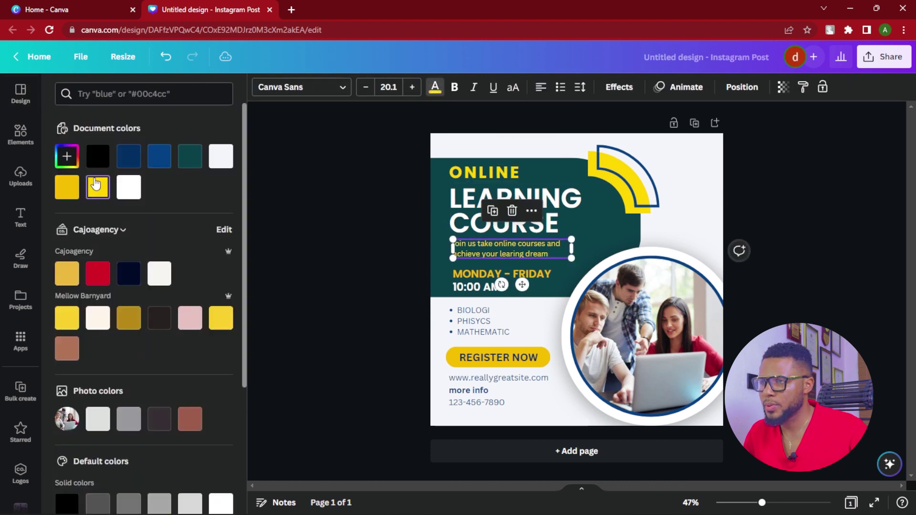
key("ctrl+b")
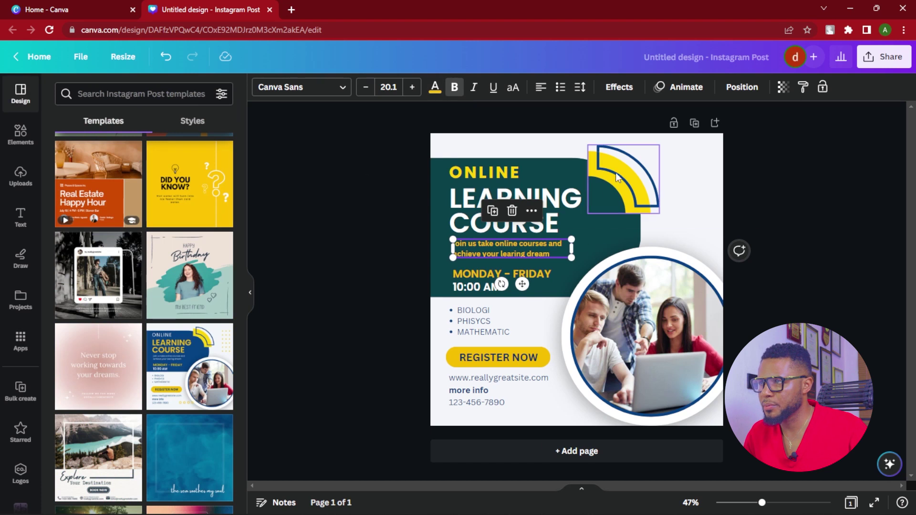
- Select the MONDAY - FRIDAY and 10:00 AM lines within the schedule group
left_click(473, 267)
left_click(476, 274)
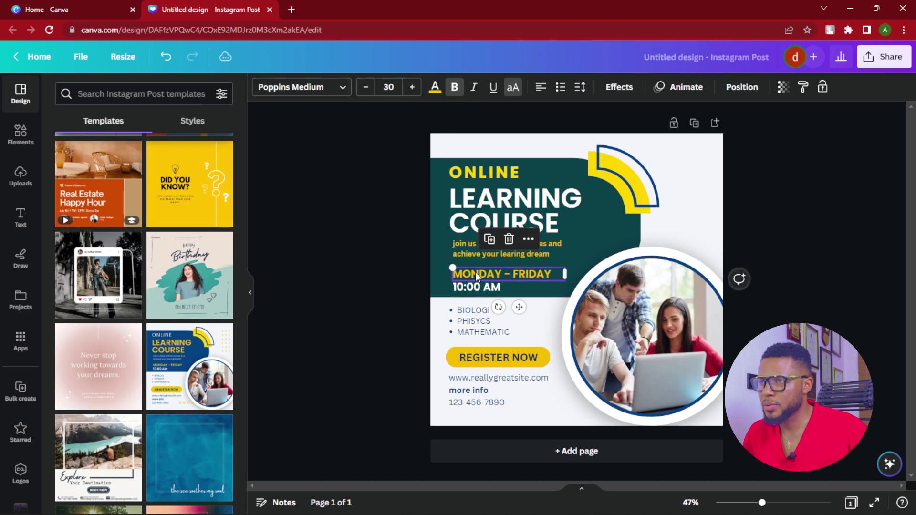
left_click(464, 287)
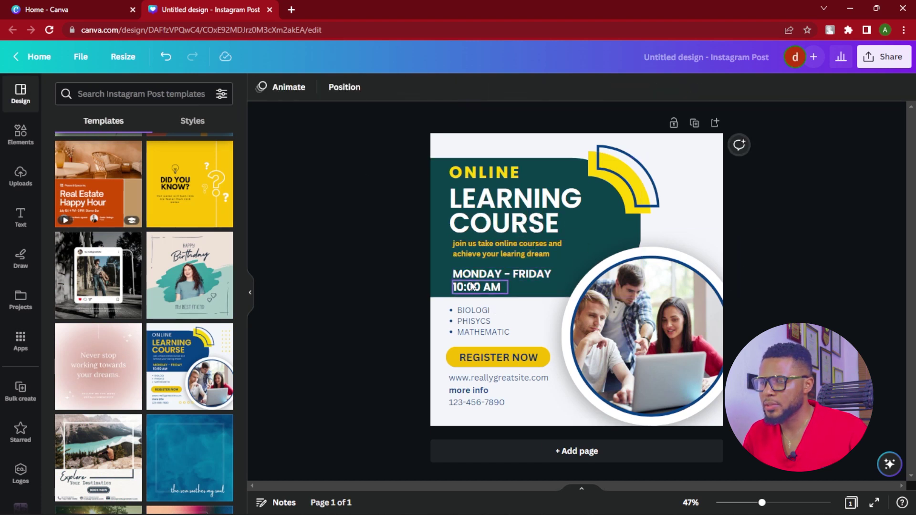
left_click(464, 286)
left_click(360, 134)
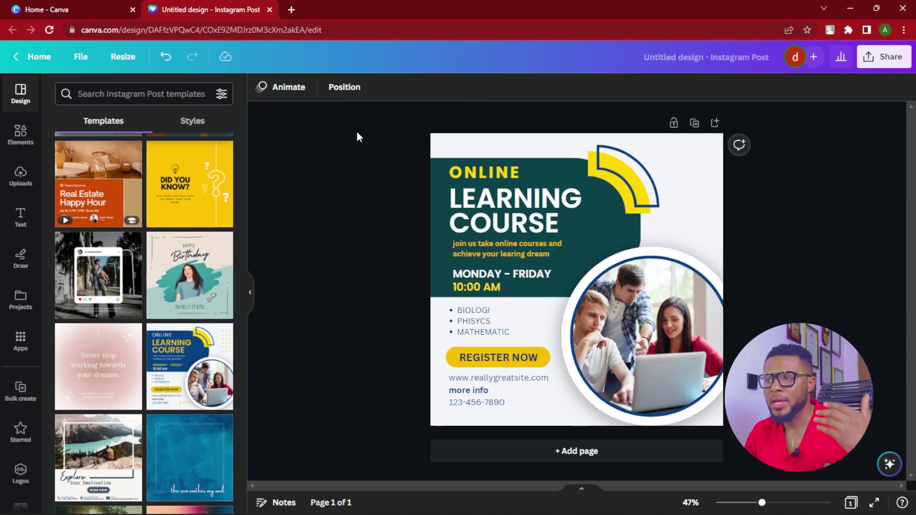
- Delete the top-right yellow arc, the circular class photo, its frame and white backdrop circle
left_click(599, 163)
key("Delete")
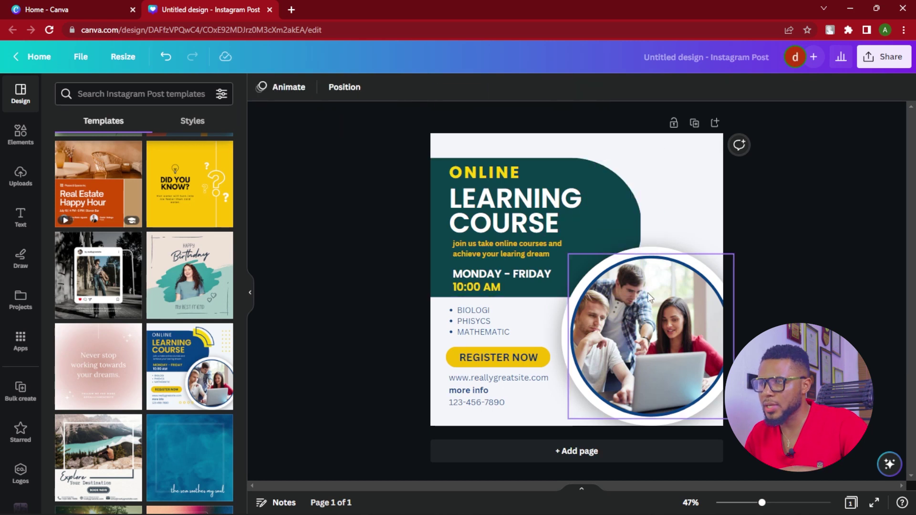
left_click(668, 297)
key("Delete")
key("Delete")
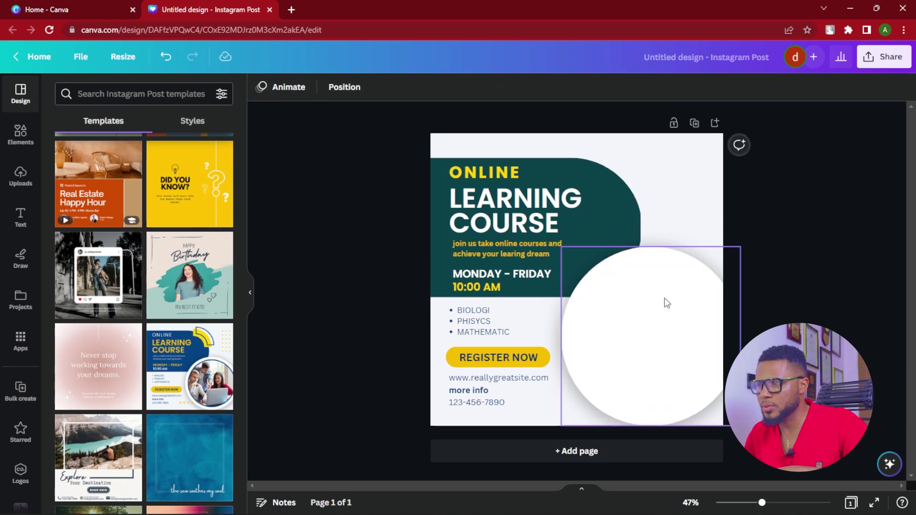
left_click(664, 298)
key("Delete")
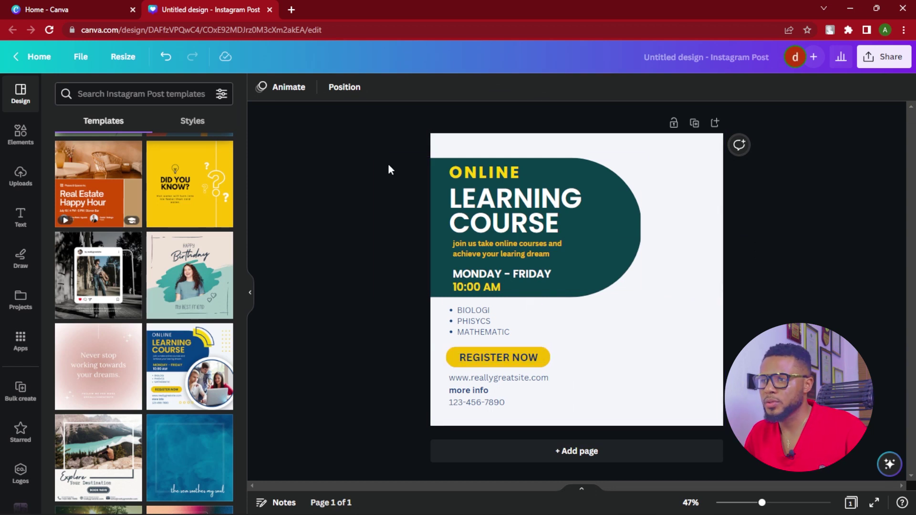
- Search the Elements library for 'frames' and show all frame results
left_click(18, 139)
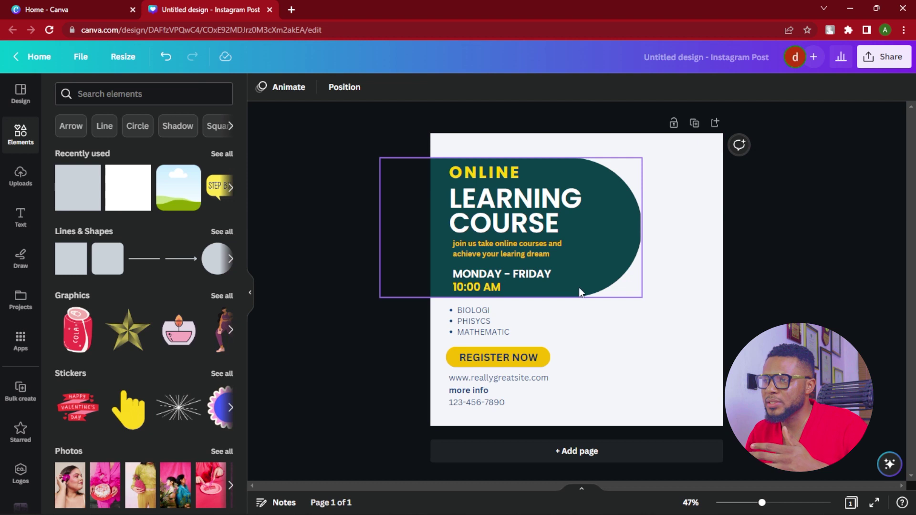
scroll(78, 234, "down", 1)
scroll(81, 200, "up", 1)
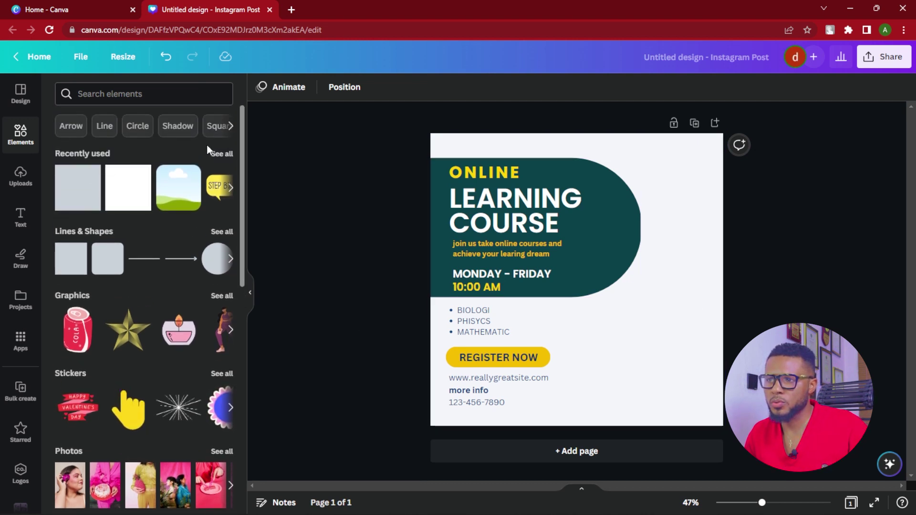
left_click(129, 94)
type("frames")
key("Return")
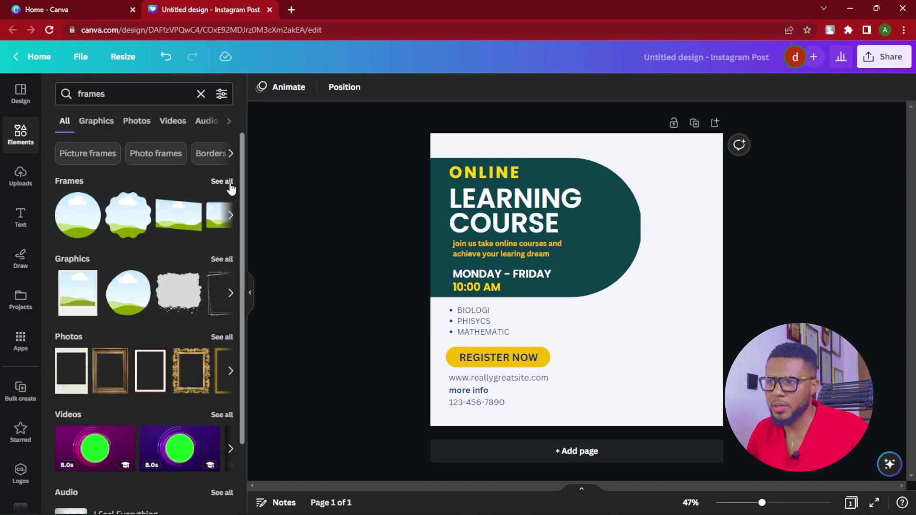
left_click(226, 181)
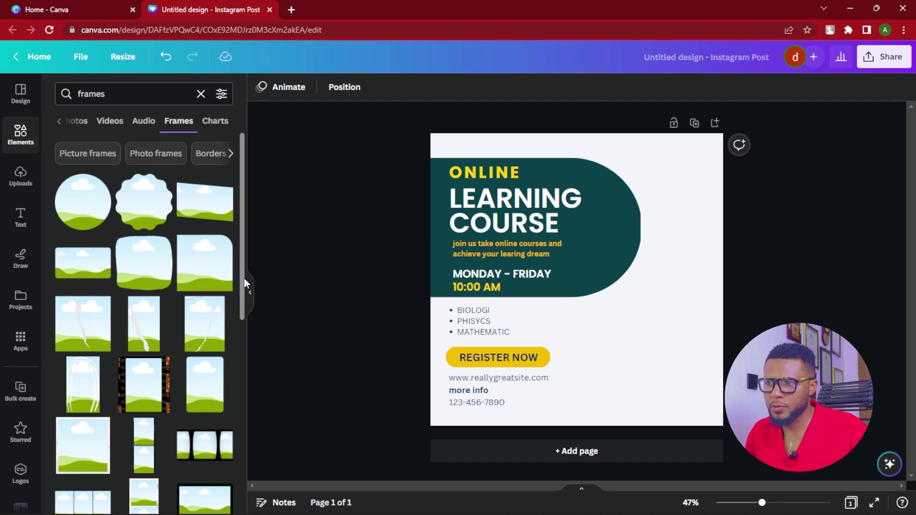
- Add the rounded-square frame and size it into the post's lower-right area
scroll(245, 296, "down", 1)
left_click_drag(245, 309, 230, 445)
scroll(231, 458, "down", 2)
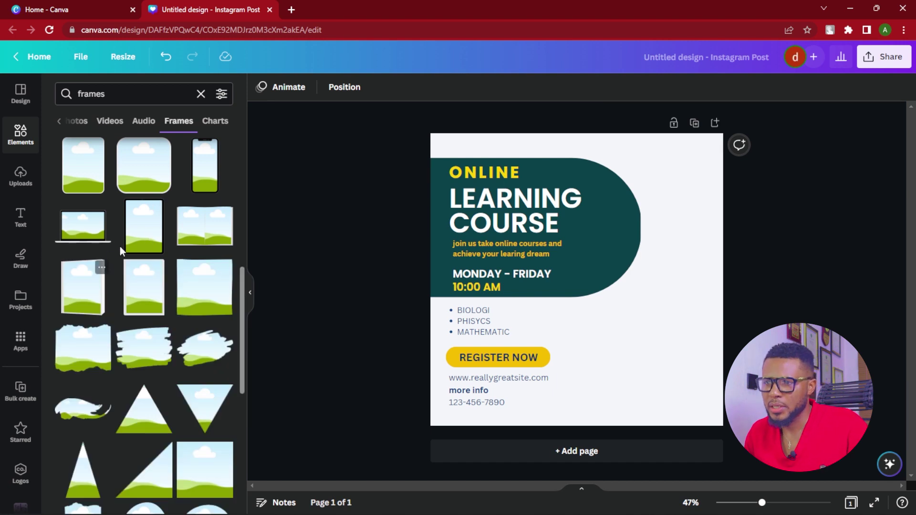
scroll(143, 239, "up", 5)
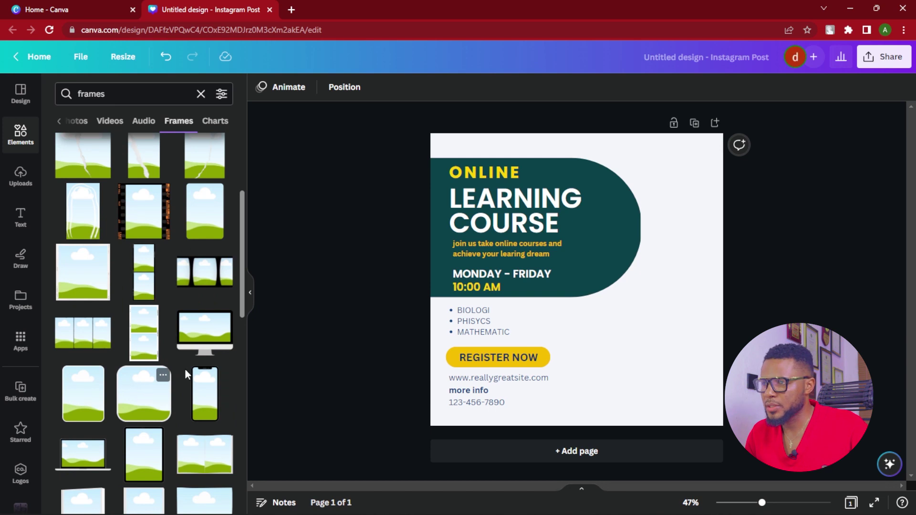
left_click(167, 379)
left_click_drag(566, 272, 614, 309)
mouse_move(555, 394)
left_mouse_down()
mouse_move(536, 427)
mouse_move(544, 407)
mouse_move(564, 402)
left_mouse_up()
- Try a bright yellow border on the rounded frame
left_click(279, 87)
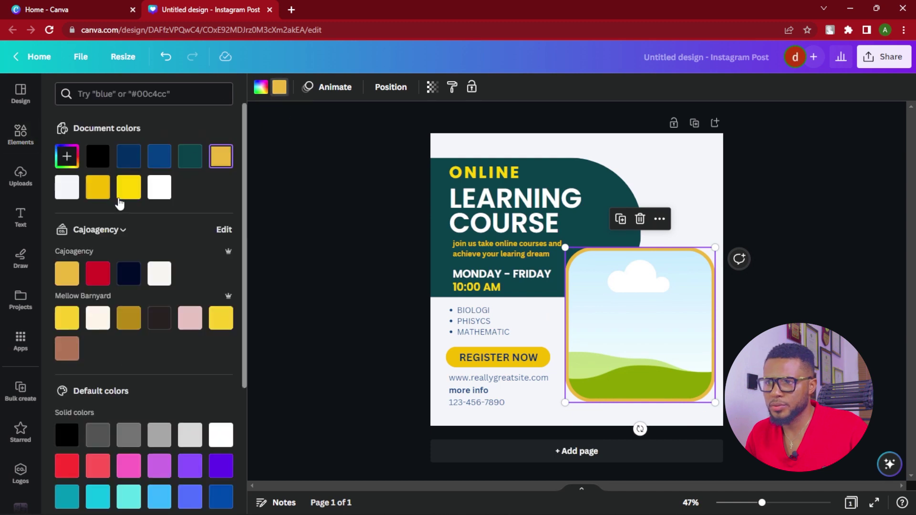
left_click(127, 190)
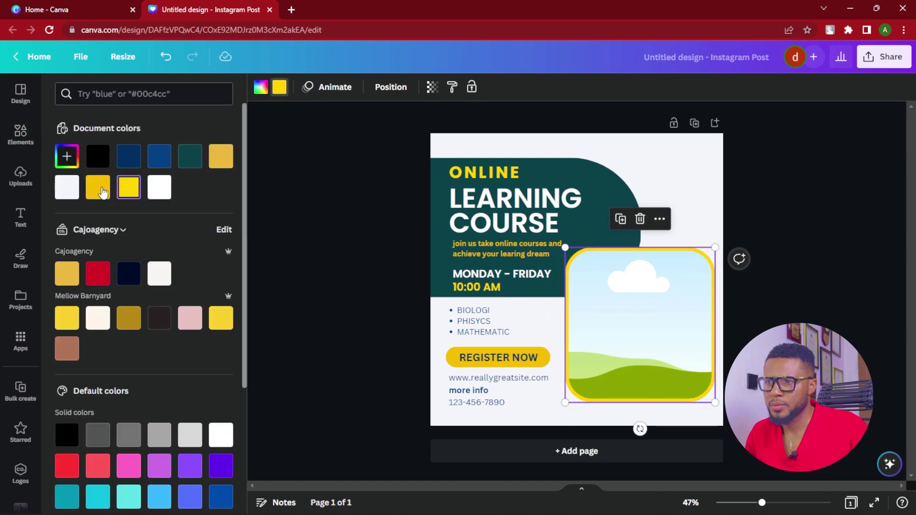
key("Escape")
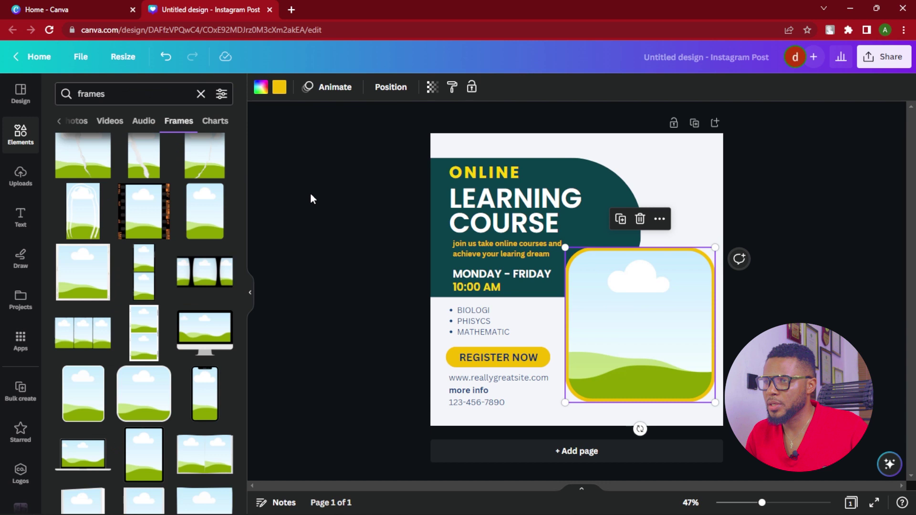
- Place the yellow-shirt photo in the rounded frame, enlarged and centred on his face
left_click(20, 176)
left_click_drag(188, 296, 637, 342)
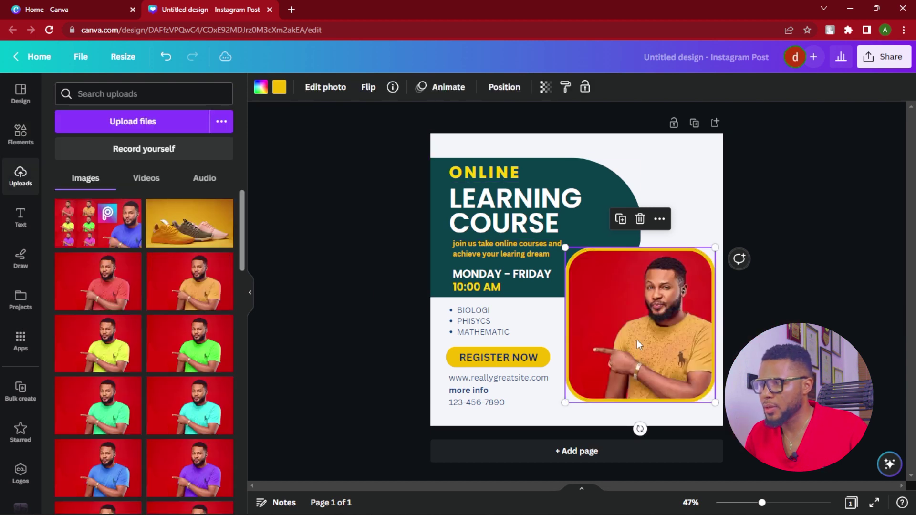
double_click(611, 369)
left_click_drag(526, 402, 370, 458)
left_click_drag(668, 432, 715, 413)
left_click(876, 257)
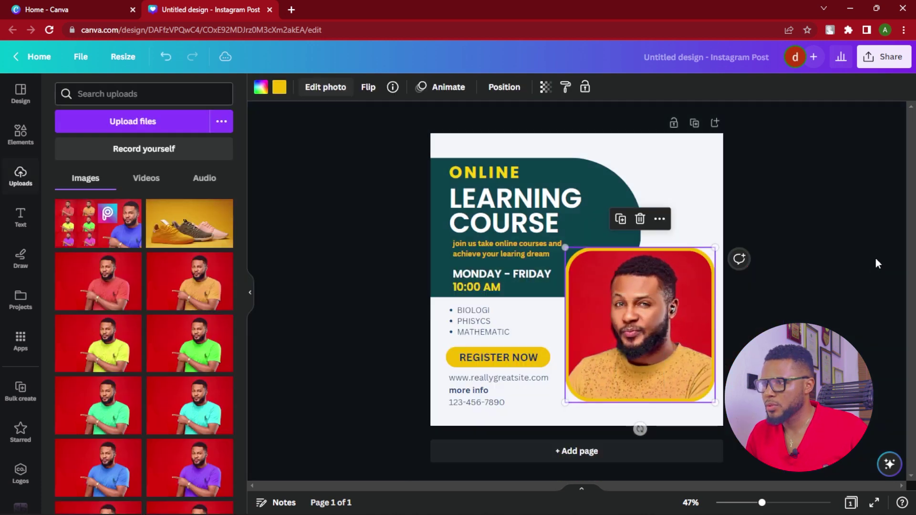
left_click(832, 257)
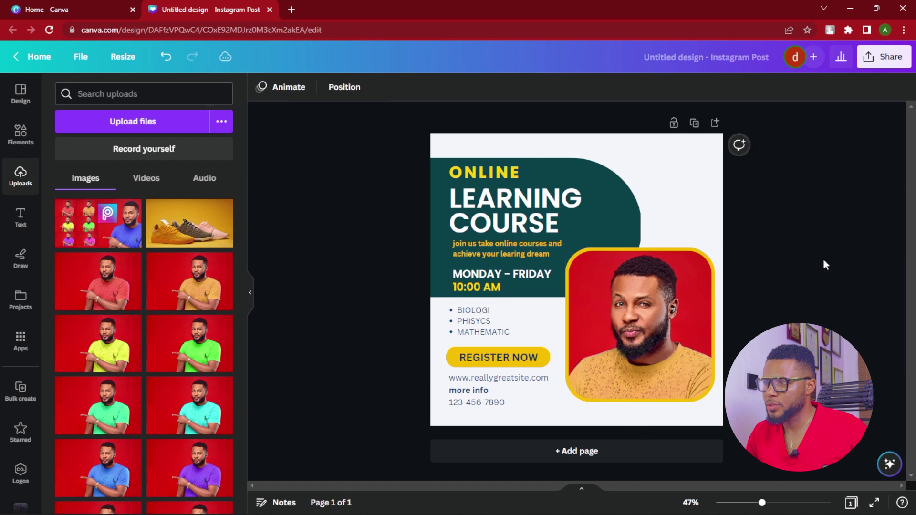
- Recolour the frame's border dark teal
left_click(578, 257)
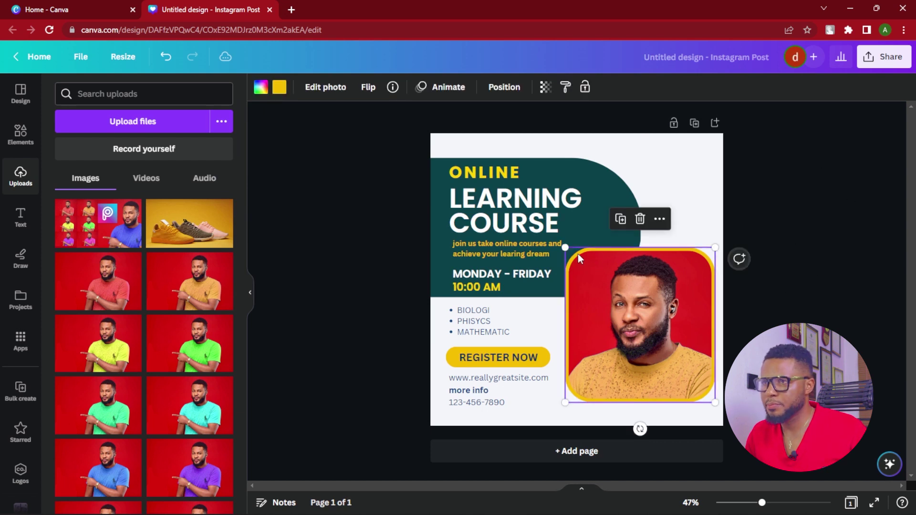
left_click(276, 87)
left_click(199, 165)
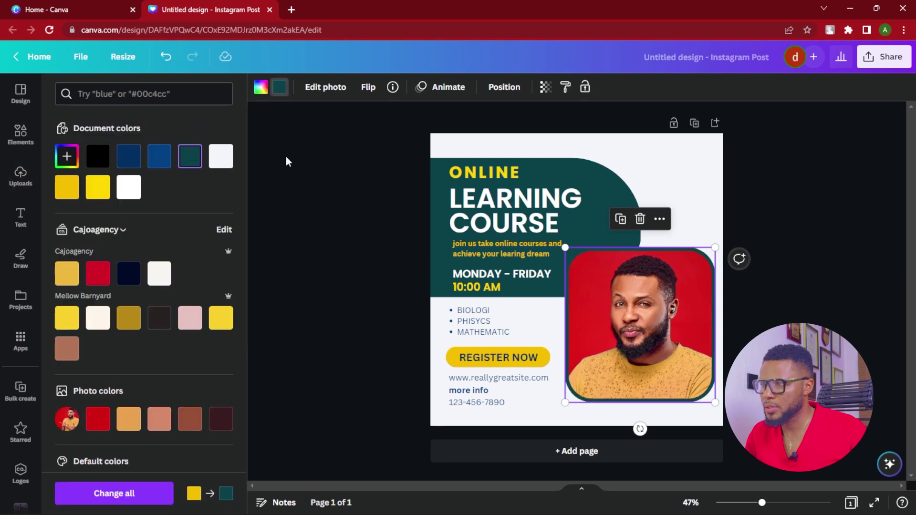
left_click(332, 161)
left_click(791, 192)
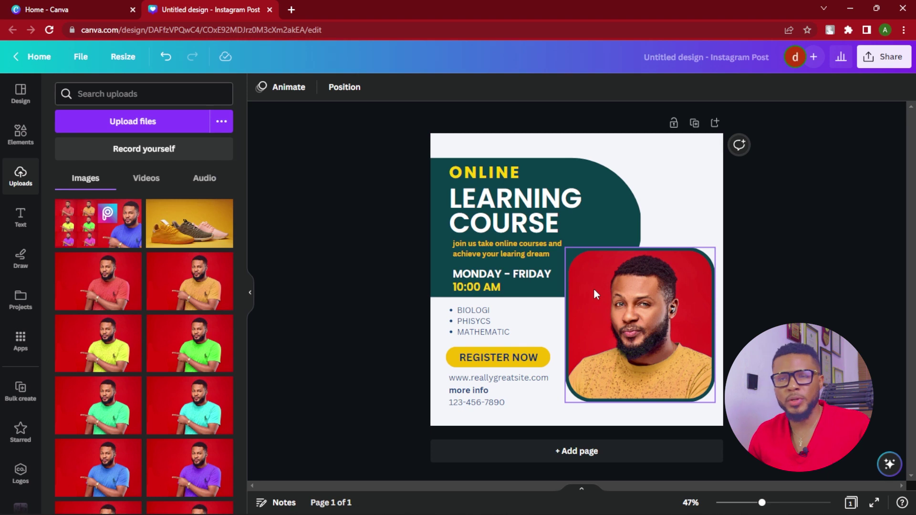
- Eyedrop the photo's background red (#DC1E1E) onto the former teal headline panel
left_click(438, 294)
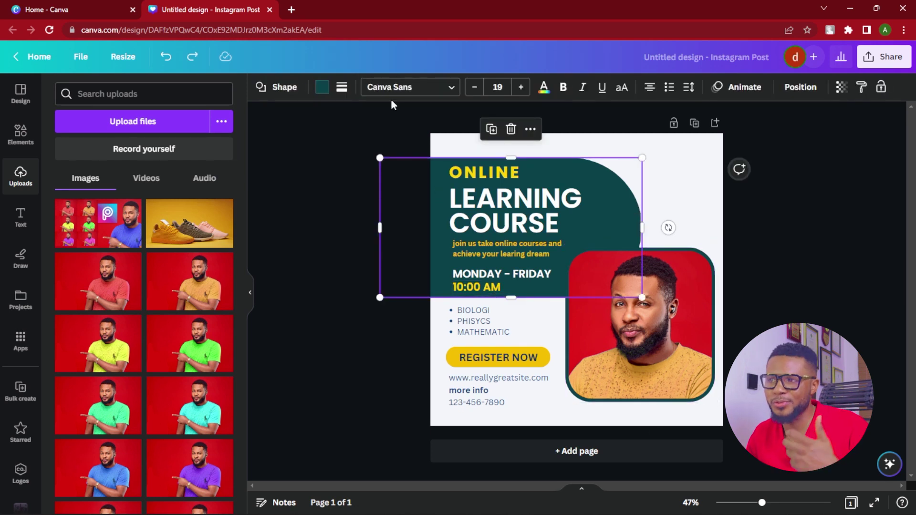
left_click(321, 88)
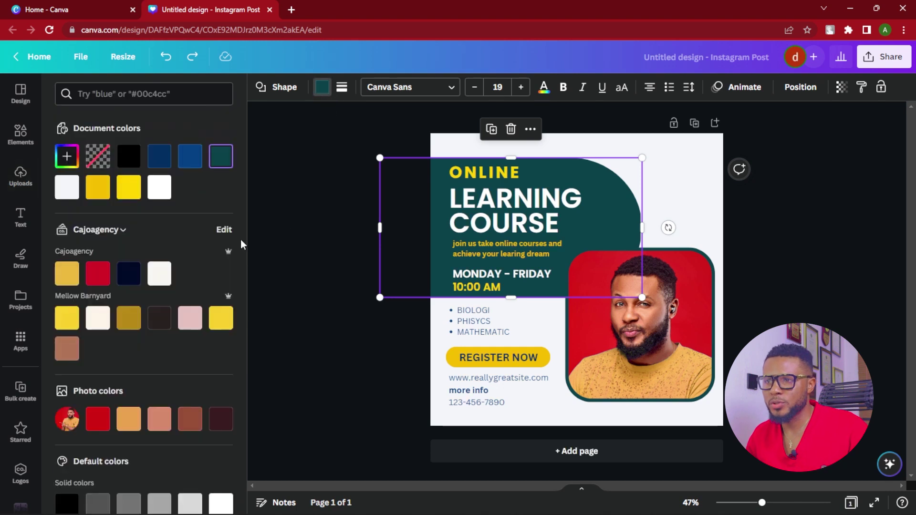
left_click(67, 156)
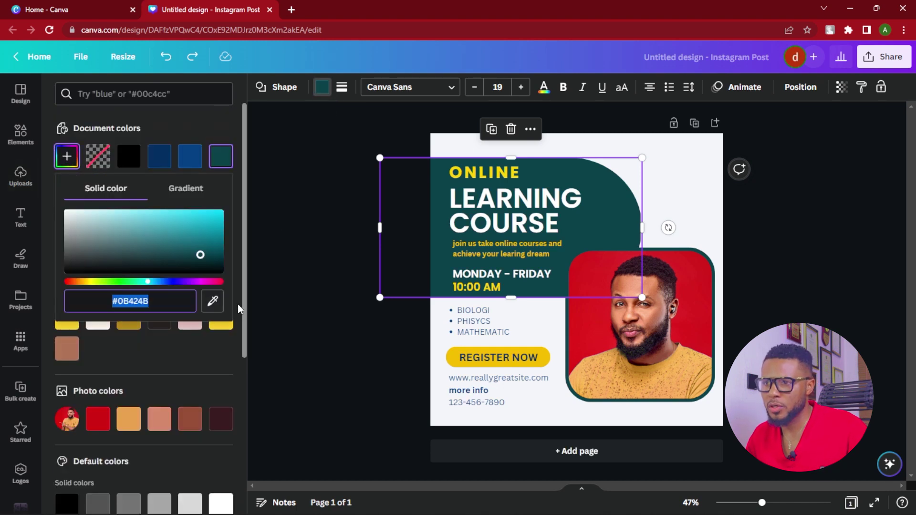
left_click(213, 301)
left_click(588, 265)
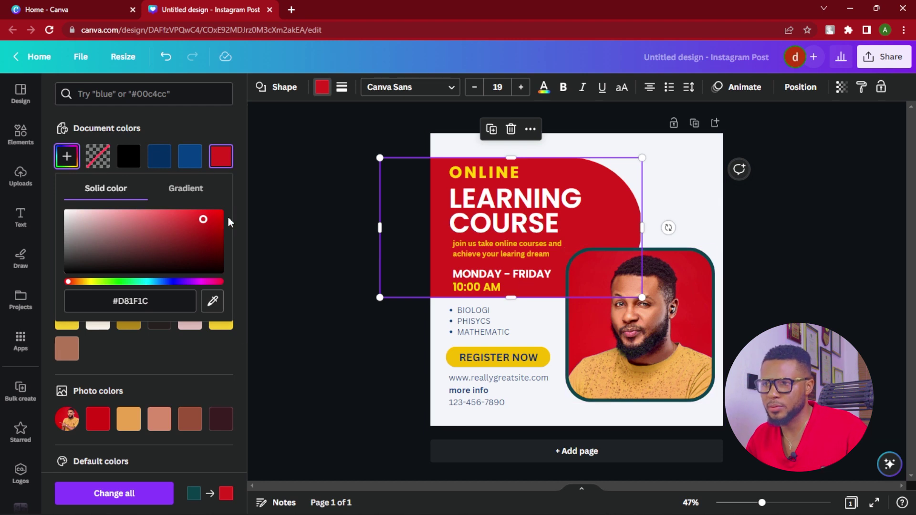
left_click_drag(203, 219, 207, 229)
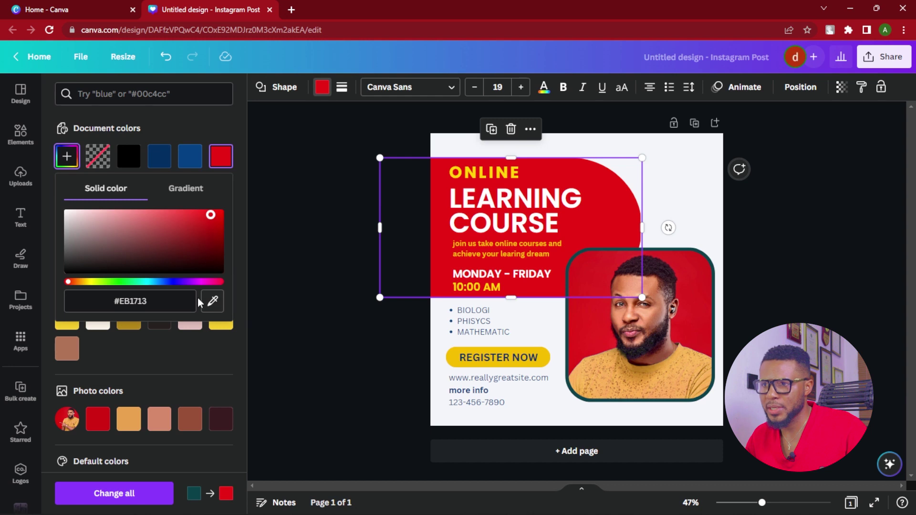
left_click(212, 301)
left_click(593, 279)
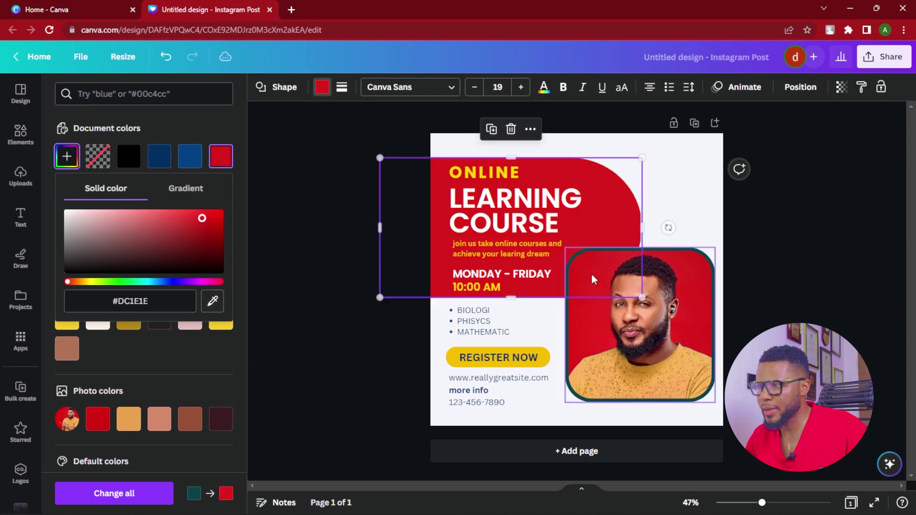
key("Escape")
key("Escape")
key("Escape")
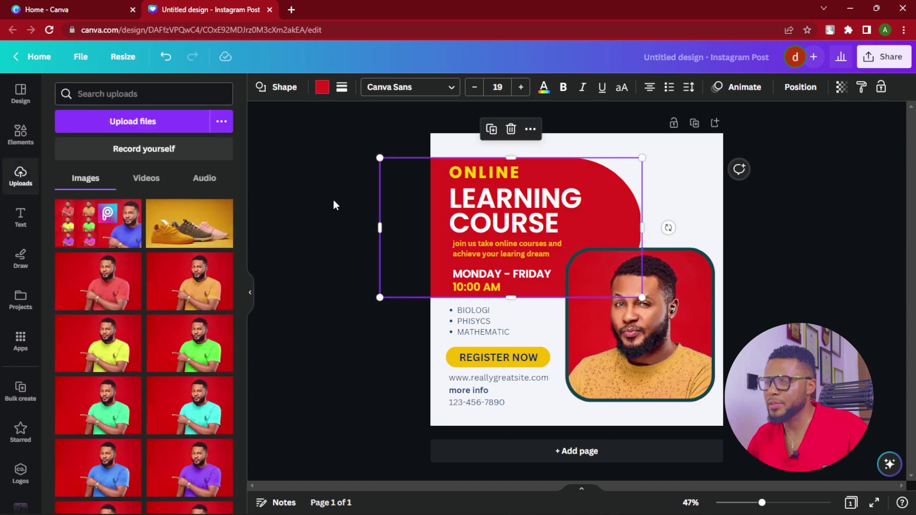
left_click(450, 361)
- Fill the REGISTER NOW button with the #0b424b dark teal and edit its lettering
left_click(323, 89)
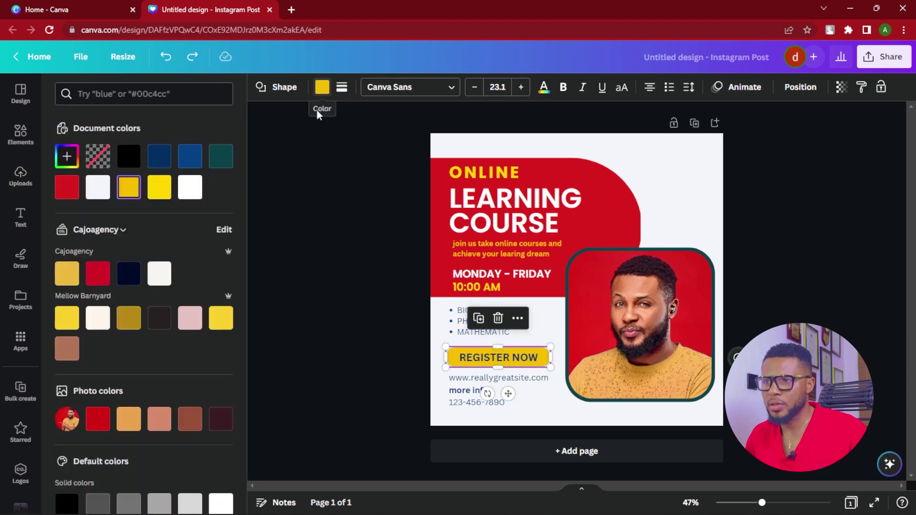
left_click(220, 159)
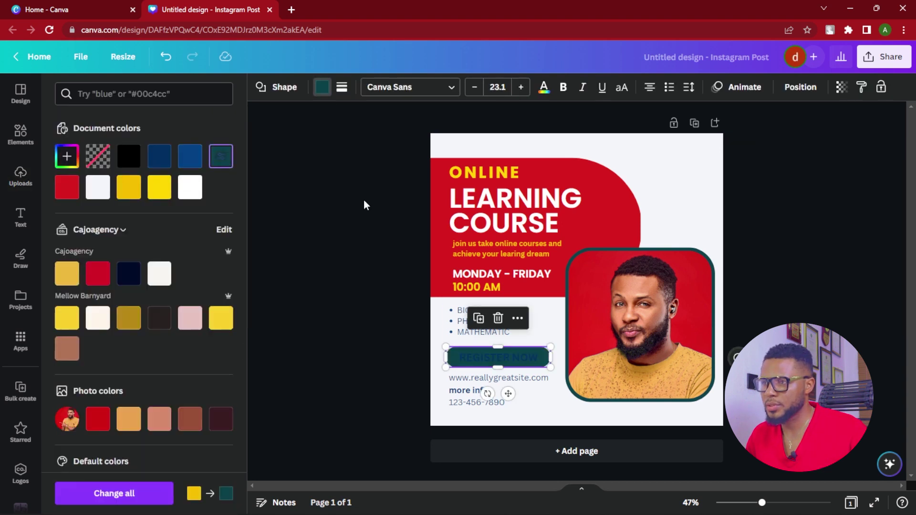
left_click(498, 358)
double_click(512, 363)
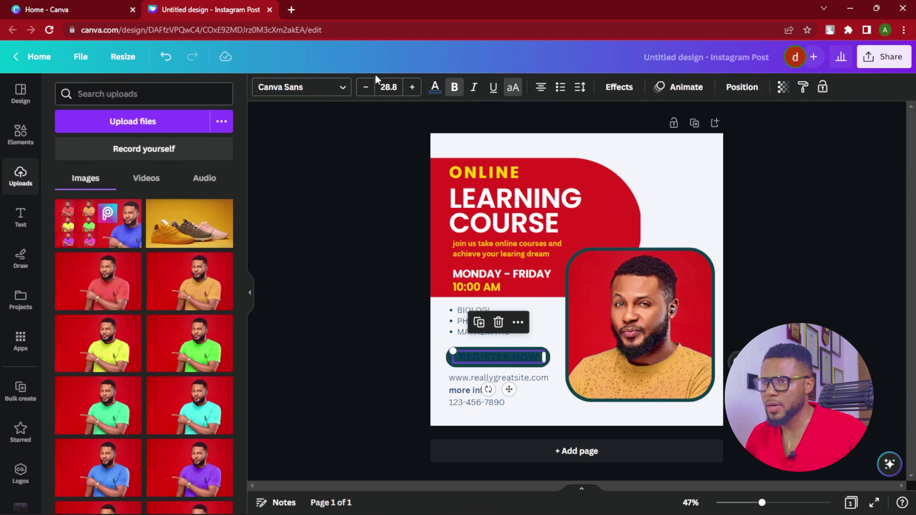
left_click(351, 185)
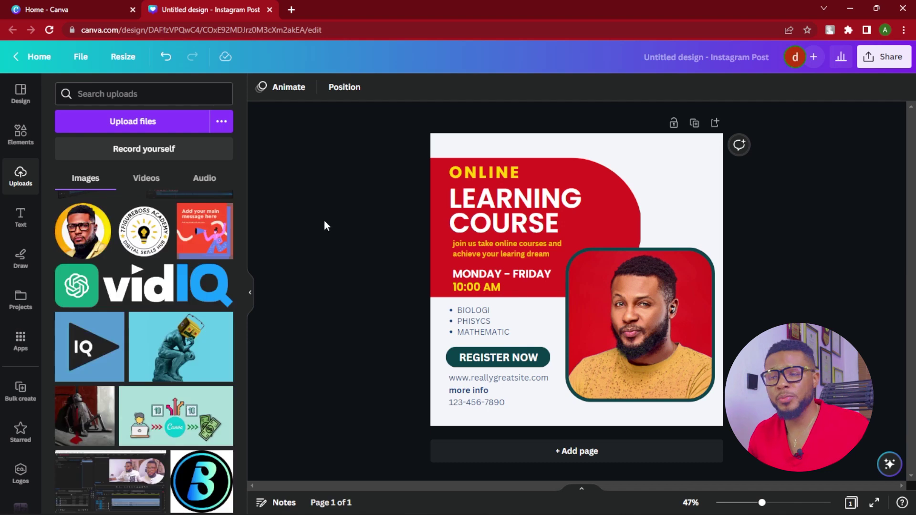
- Add the academy logo from Uploads and shrink it to a small top-right badge
left_click(143, 234)
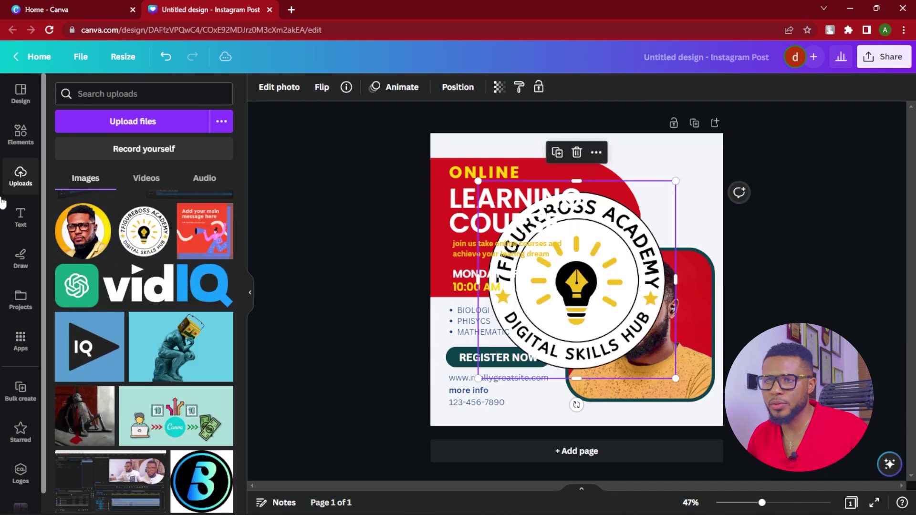
left_click(21, 133)
left_click_drag(481, 377, 664, 233)
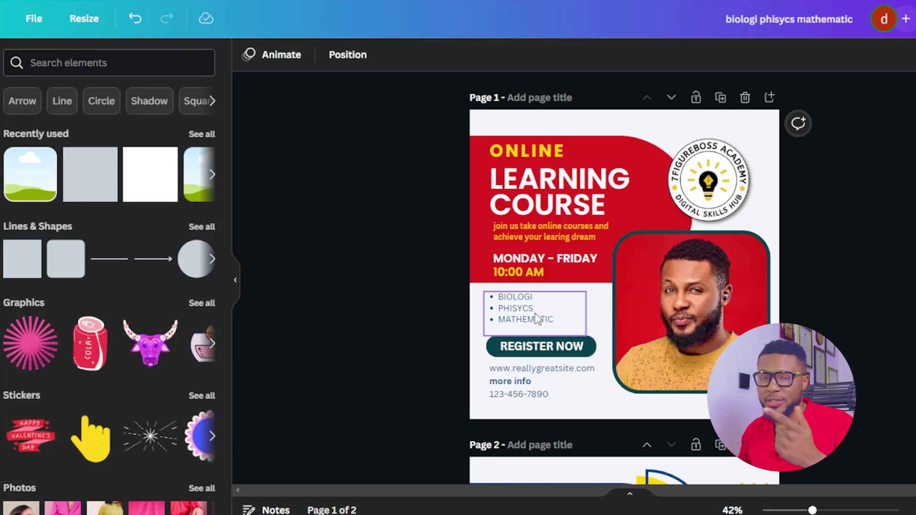
- Begin retyping the bulleted subject list text box
double_click(535, 313)
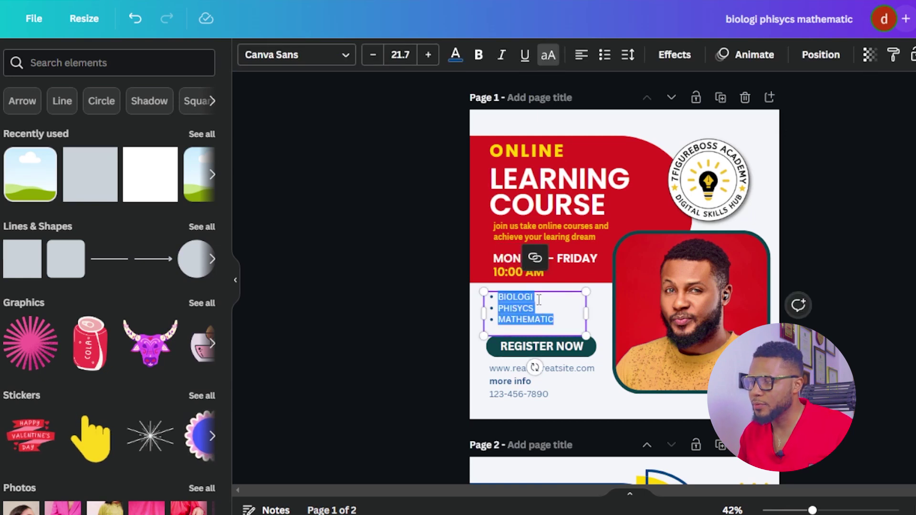
left_click(539, 296)
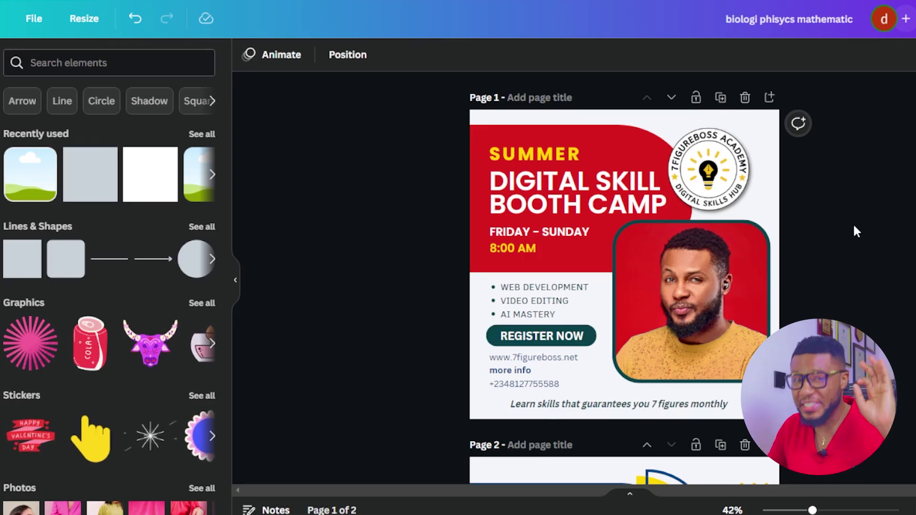
- Review page 2, then show both pages as thumbnails in grid view
scroll(854, 231, "down", 5)
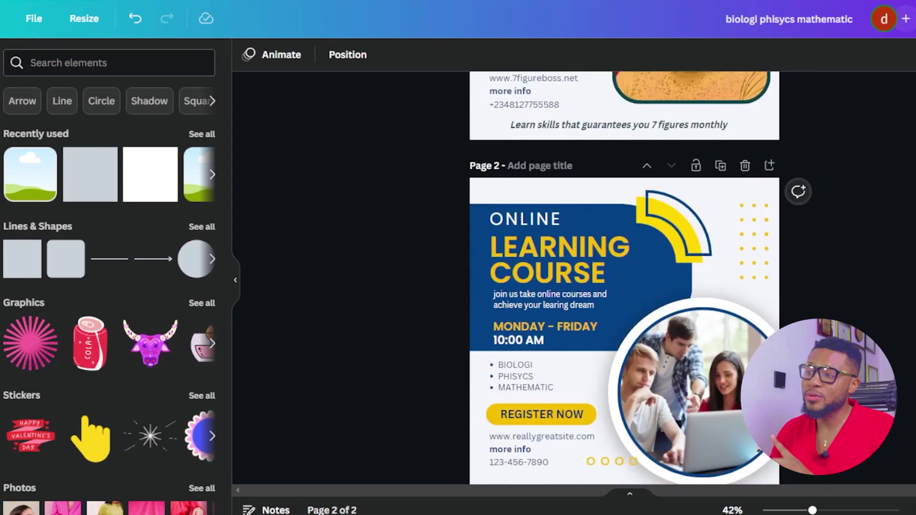
scroll(624, 278, "down", 1)
scroll(893, 446, "up", 5)
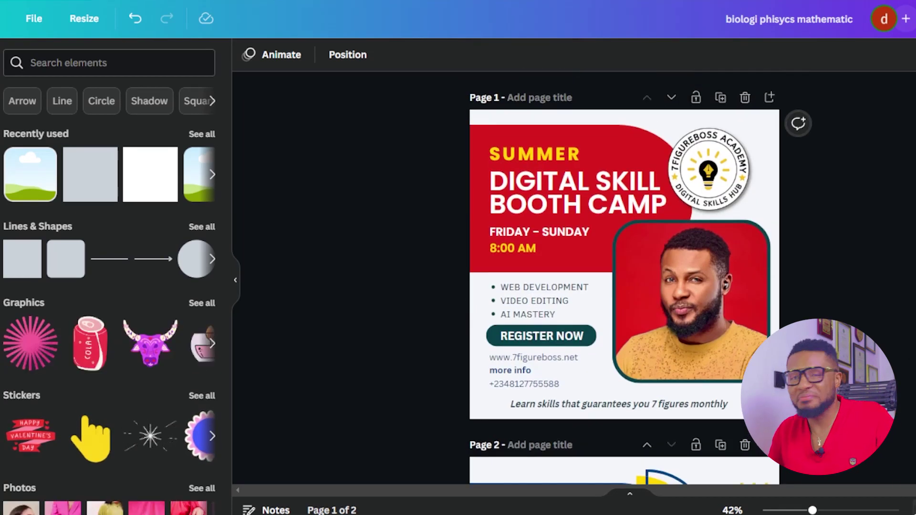
key("ctrl+alt+g")
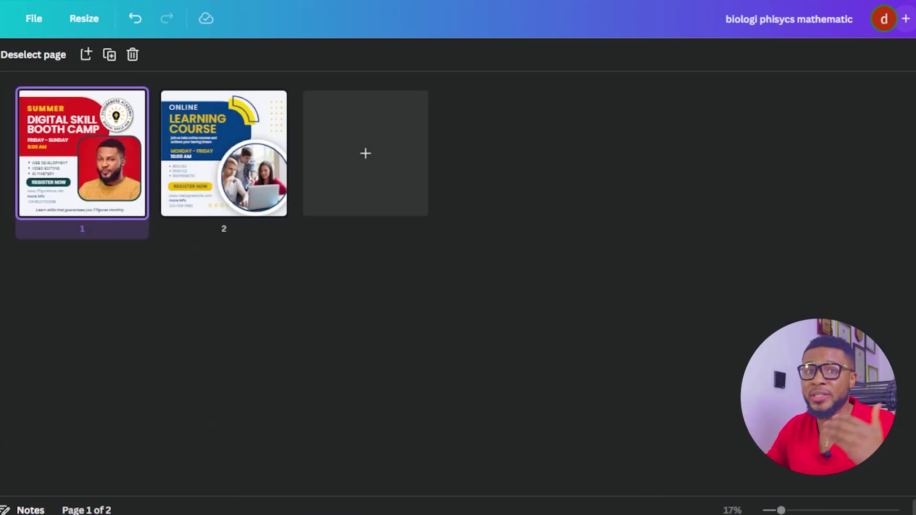